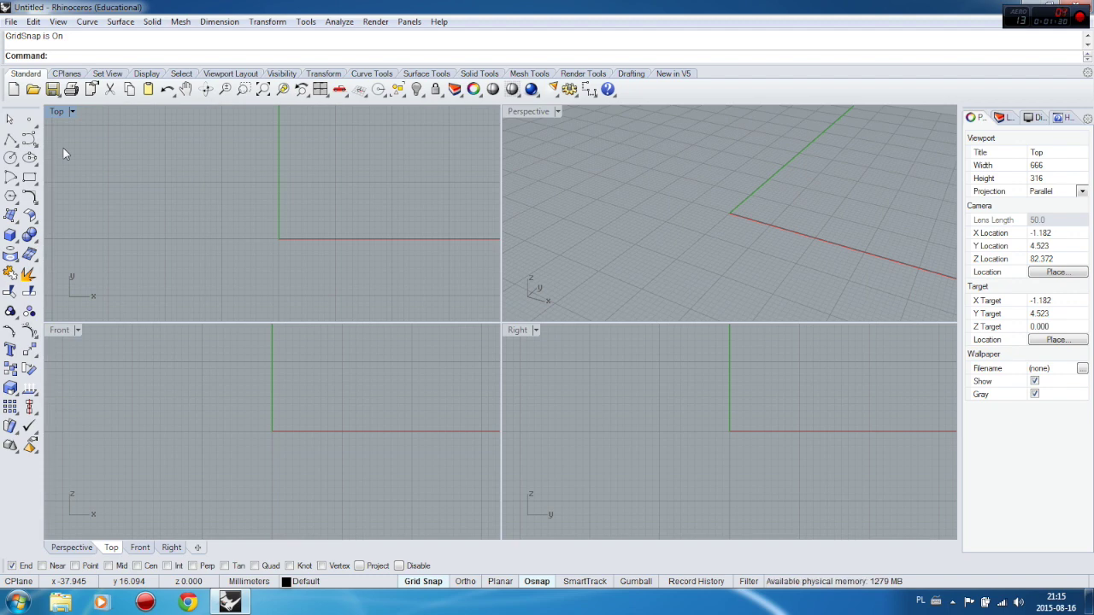
# - Draw an open polyline through four points in the Top viewport around the origin
pyautogui.click(12, 142)
pyautogui.click(142, 199)
pyautogui.click(341, 171)
pyautogui.click(358, 277)
pyautogui.click(217, 262)
pyautogui.rightClick(217, 262)
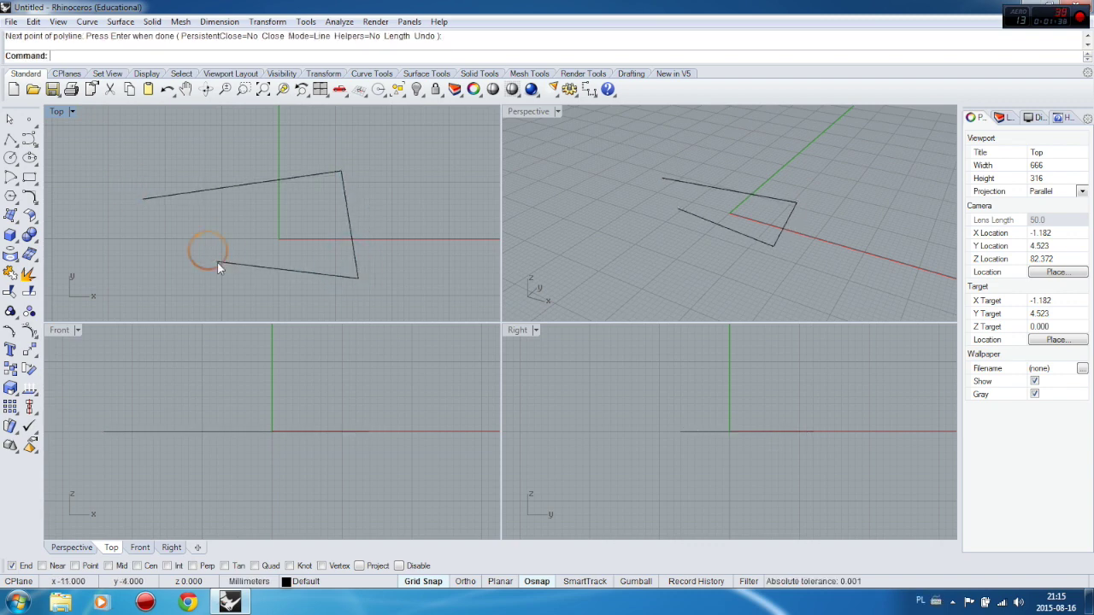
# - Maximize the Top viewport and select the polyline
pyautogui.doubleClick(62, 113)
pyautogui.scroll(-2, 415, 237)
pyautogui.scroll(2, 385, 251)
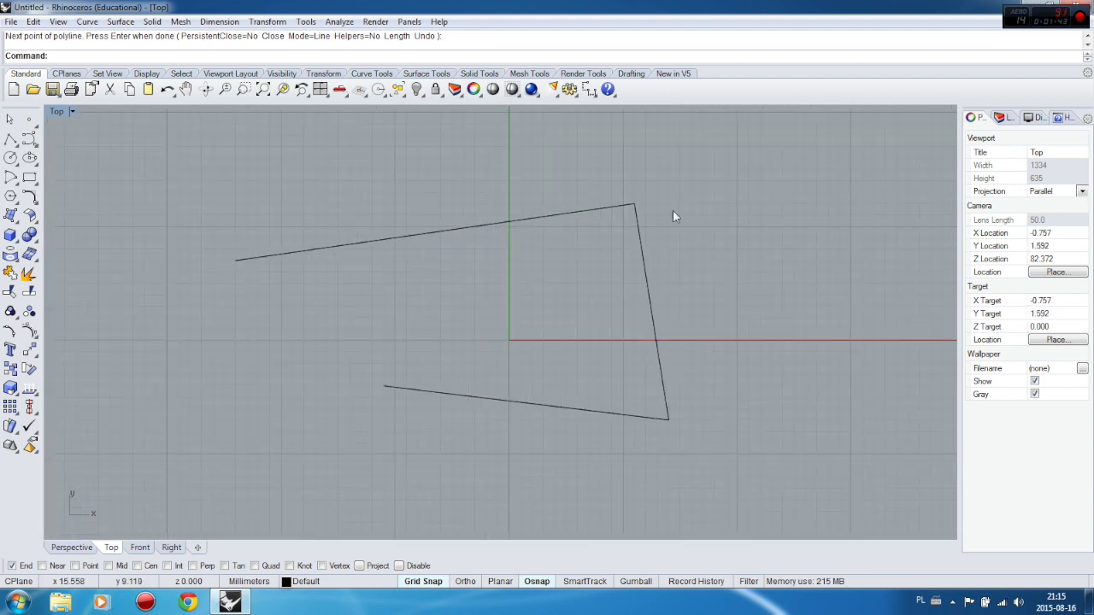
pyautogui.click(299, 250)
pyautogui.click(318, 249)
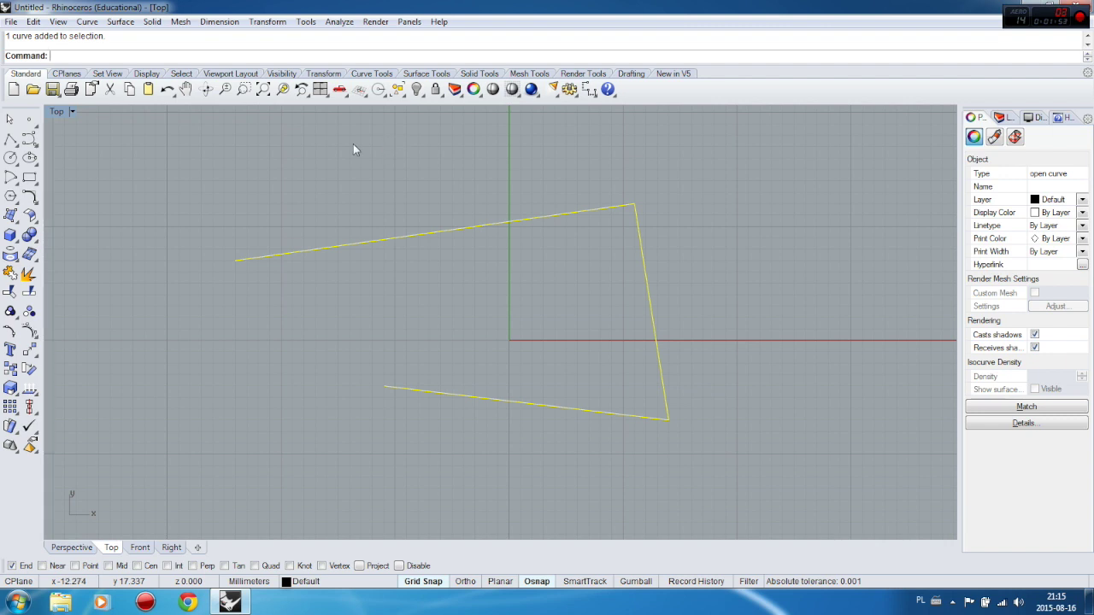
# - Turn off Grid Snap and draw a closed degree-3 control-point curve with six points around the polyline
pyautogui.click(28, 139)
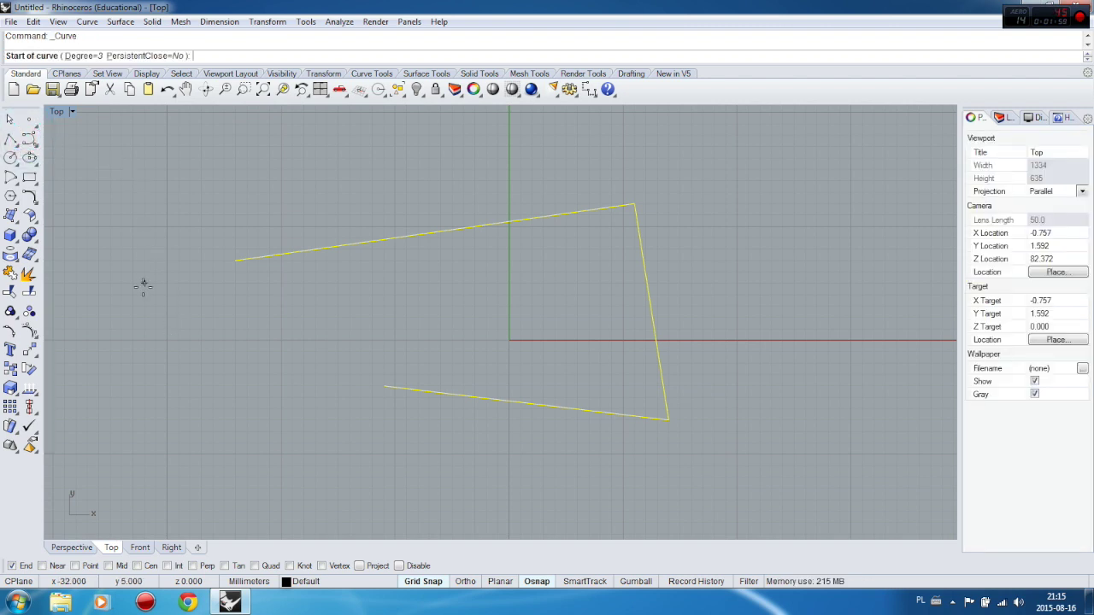
pyautogui.click(423, 581)
pyautogui.click(159, 279)
pyautogui.scroll(-2, 273, 405)
pyautogui.scroll(-1, 287, 306)
pyautogui.click(324, 154)
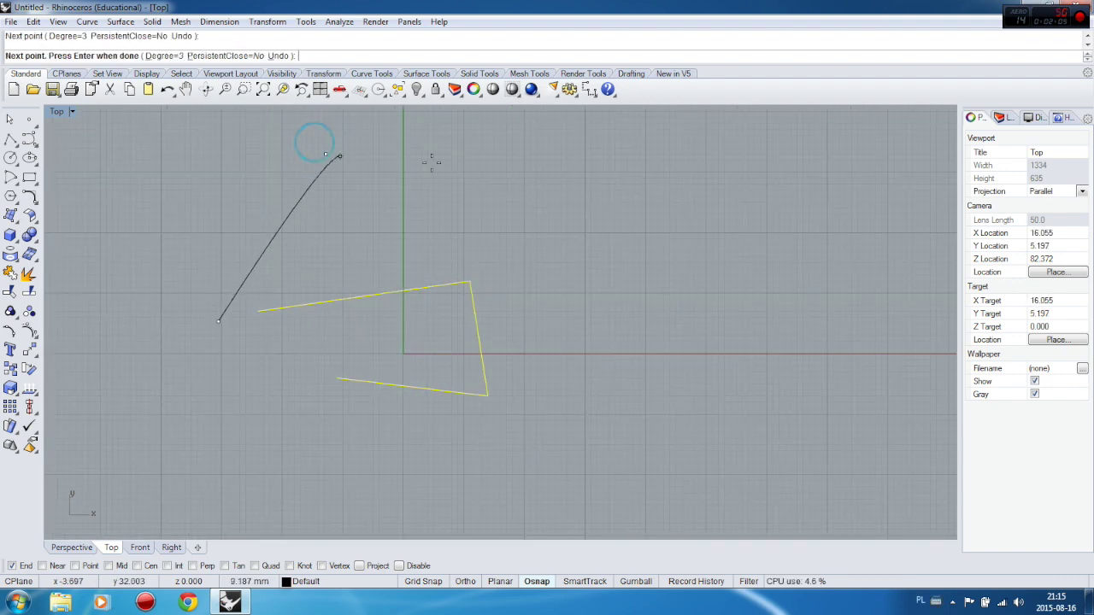
pyautogui.click(606, 260)
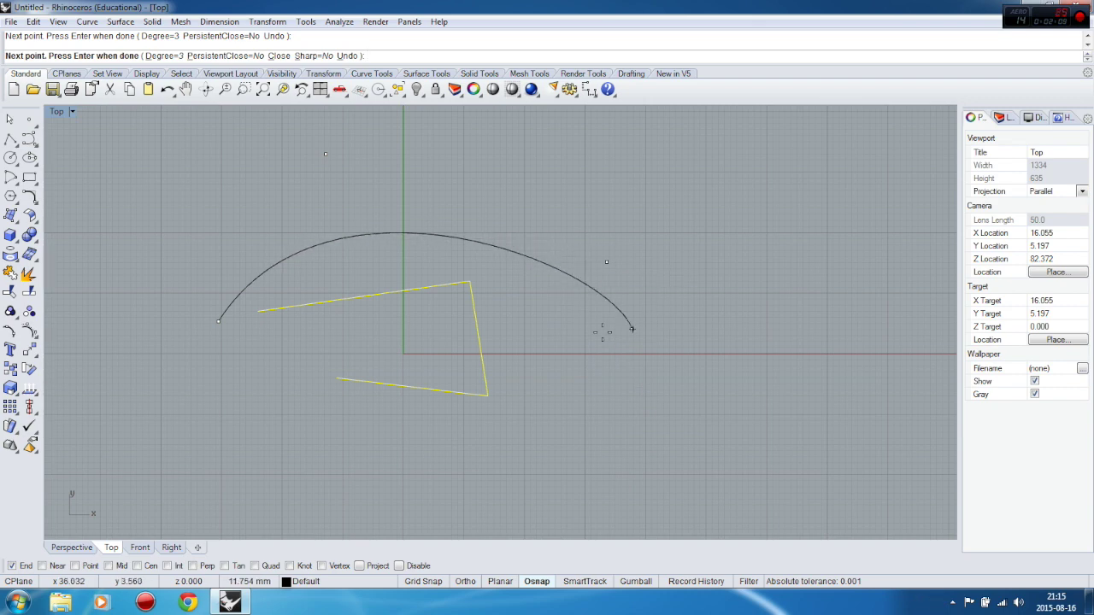
pyautogui.scroll(-2, 606, 215)
pyautogui.click(684, 393)
pyautogui.click(451, 461)
pyautogui.click(274, 415)
pyautogui.click(351, 287)
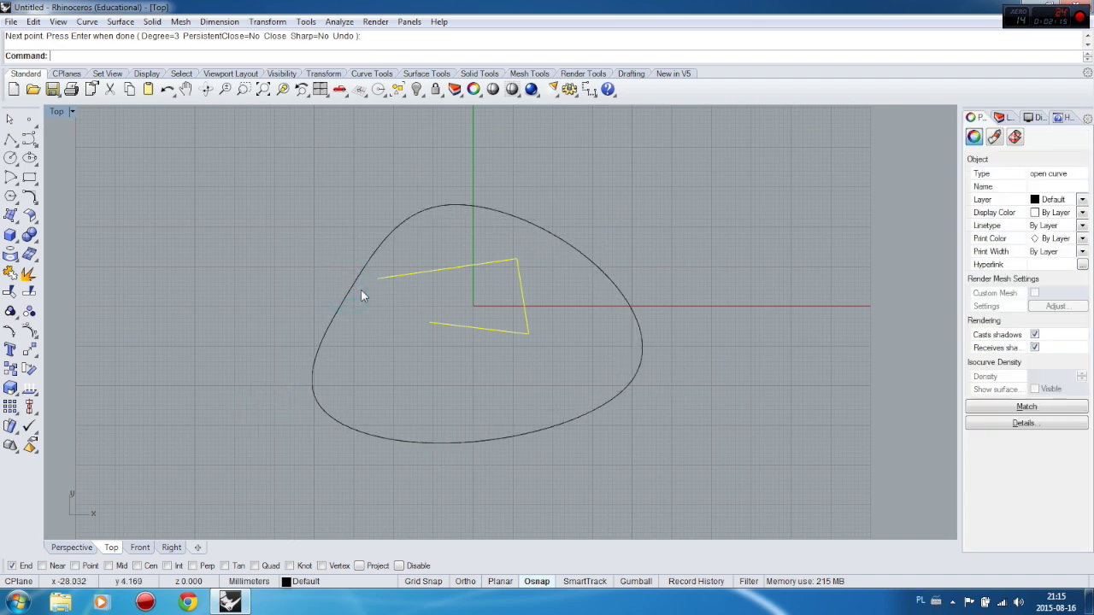
# - Select both the closed curve and the polyline and turn on their control points
pyautogui.click(374, 253)
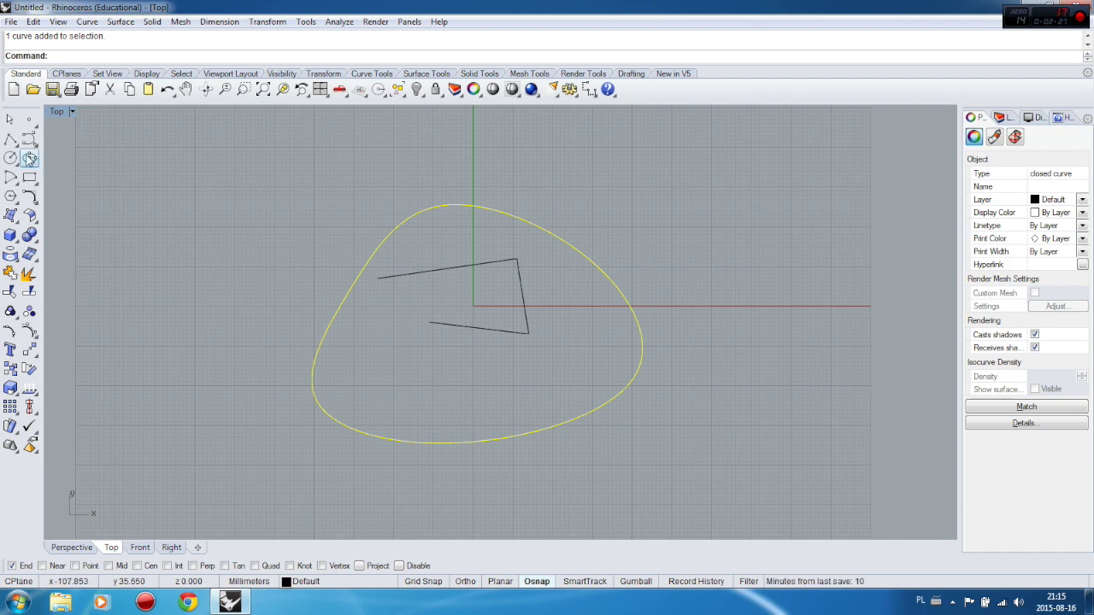
pyautogui.click(9, 119)
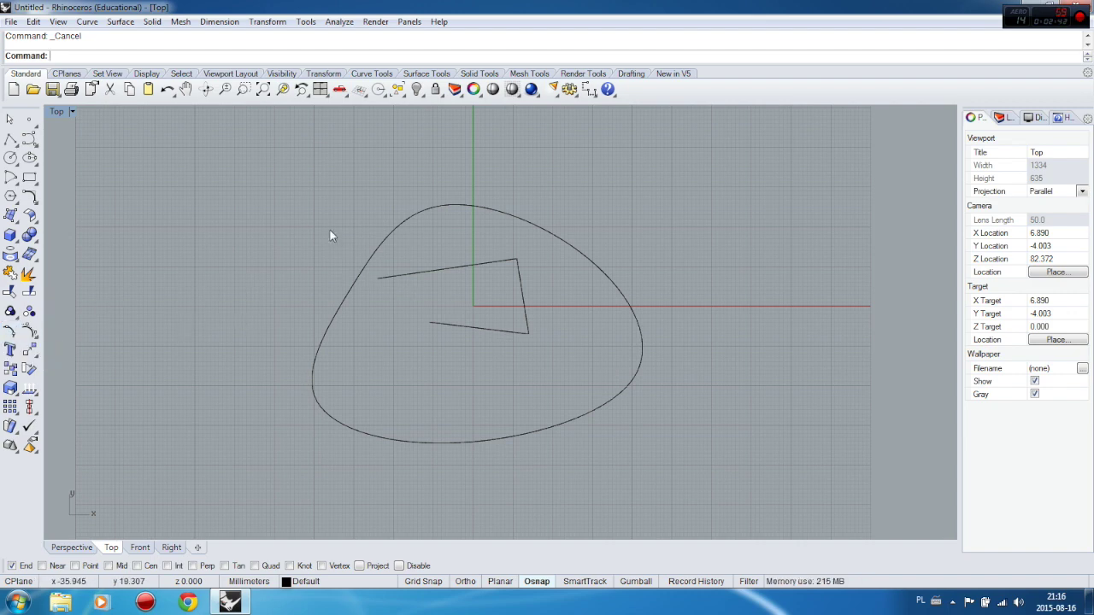
pyautogui.moveTo(554, 181); pyautogui.dragTo(432, 293)
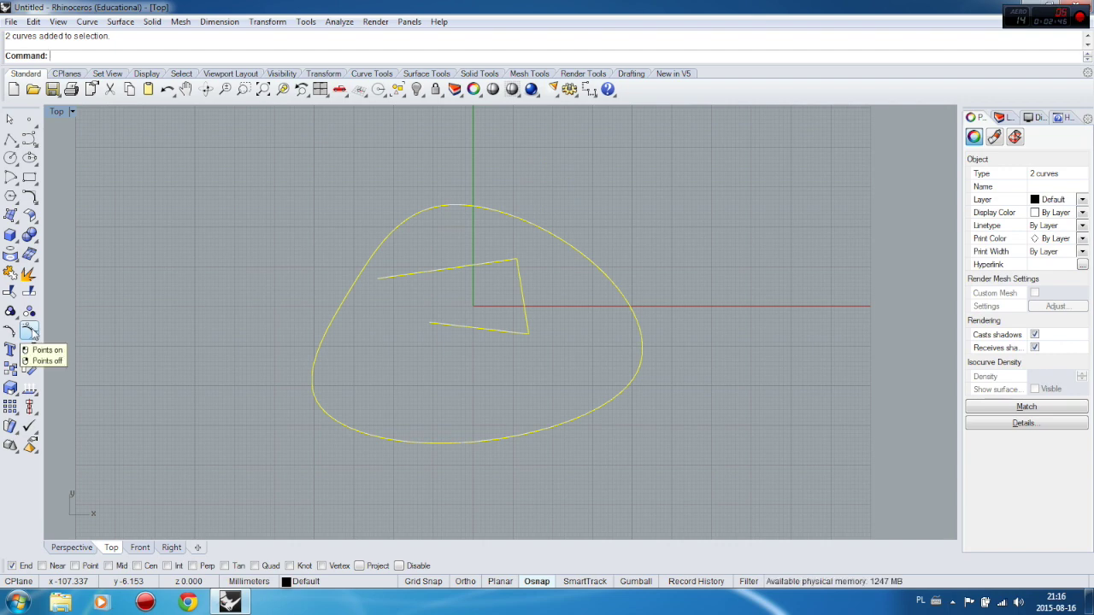
pyautogui.click(30, 332)
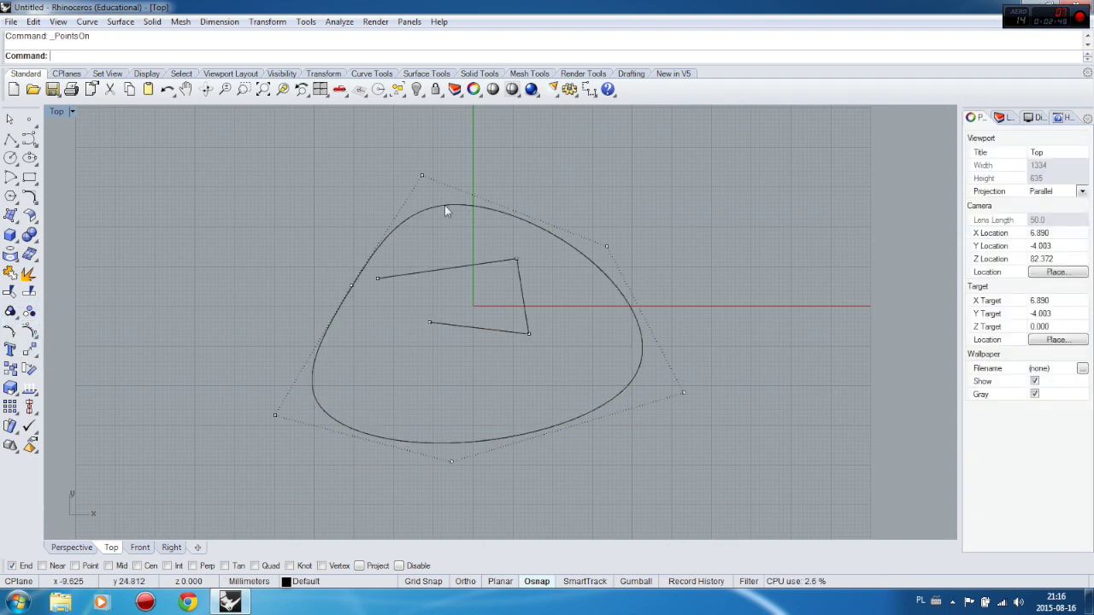
# - Enable the Gumball and move the closed curve's uppermost control point about 15 mm in the positive X direction
pyautogui.click(422, 174)
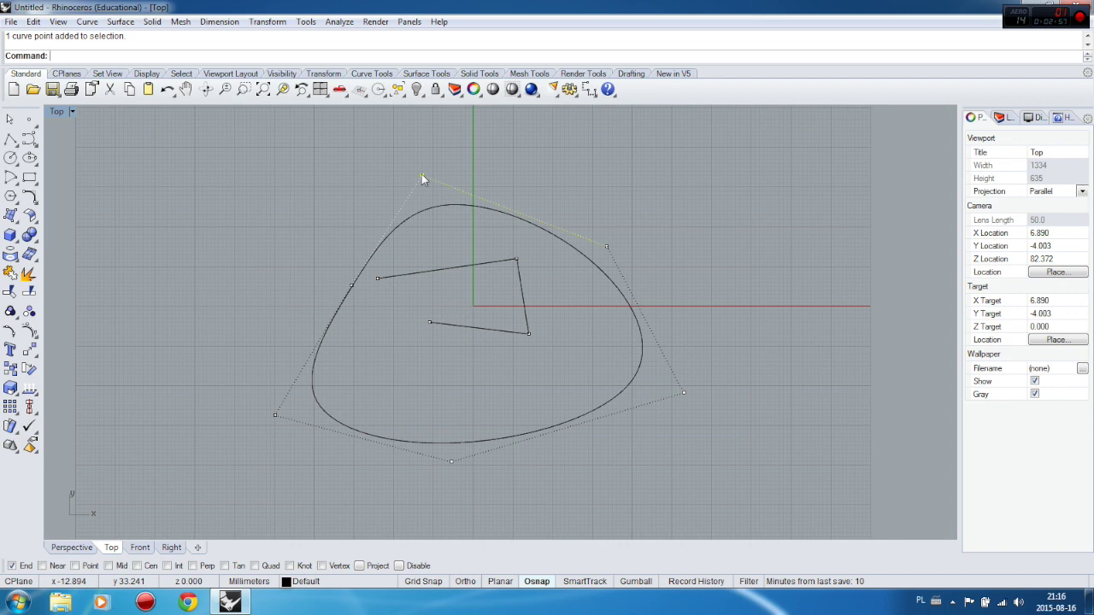
pyautogui.click(636, 582)
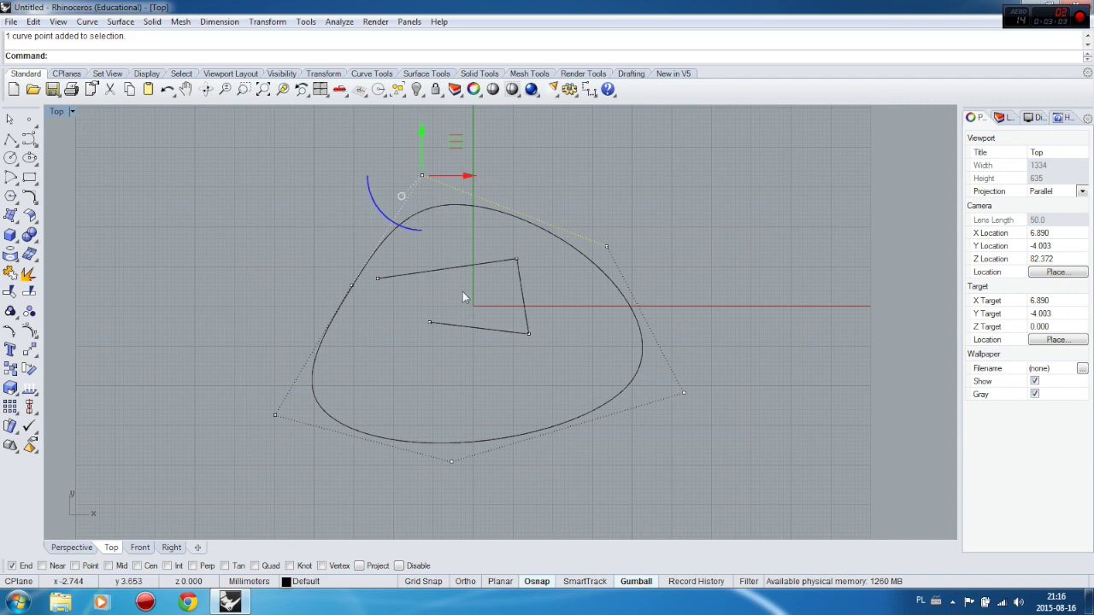
pyautogui.moveTo(458, 176); pyautogui.dragTo(529, 182)
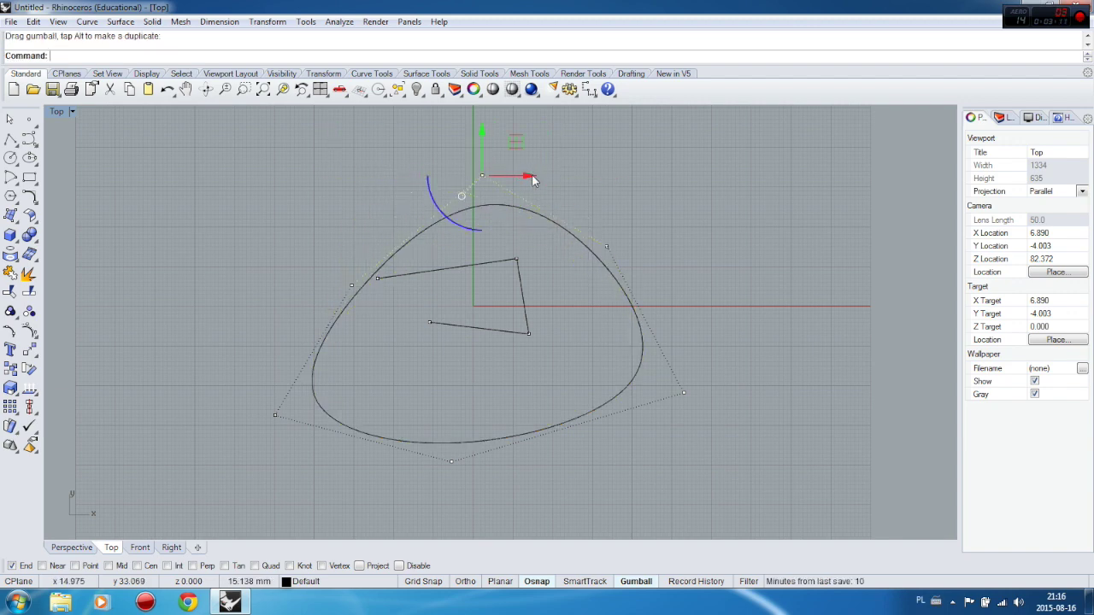
pyautogui.scroll(-5, 519, 328)
pyautogui.scroll(5, 515, 281)
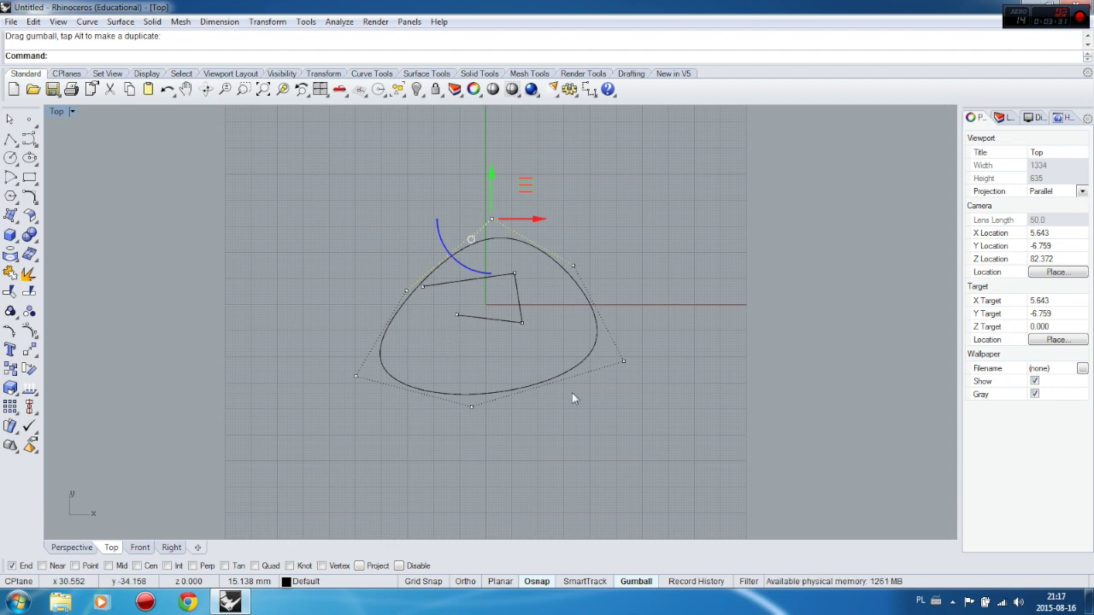
# - Delete the polyline and the closed curve from the Top viewport
pyautogui.click(10, 119)
pyautogui.moveTo(658, 162); pyautogui.dragTo(303, 464)
pyautogui.press('Delete')
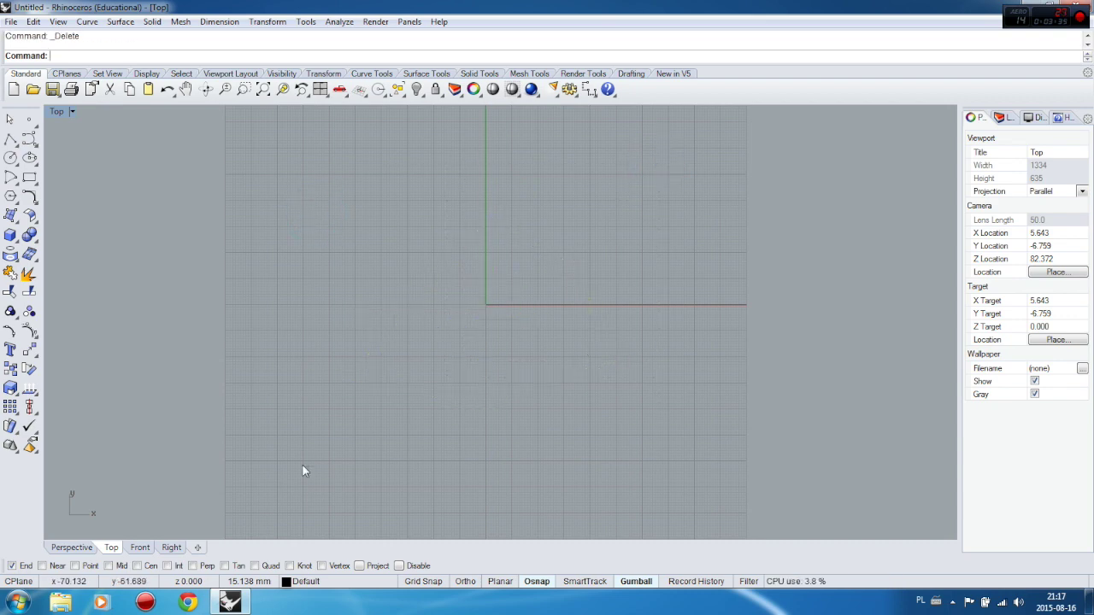
# - Draw an arched degree-3 curve with three points from about (-60, -8) to (83, -8) and turn on its control points
pyautogui.press('Right')
pyautogui.press('Right')
pyautogui.press('Up')
pyautogui.press('Right')
pyautogui.press('Down')
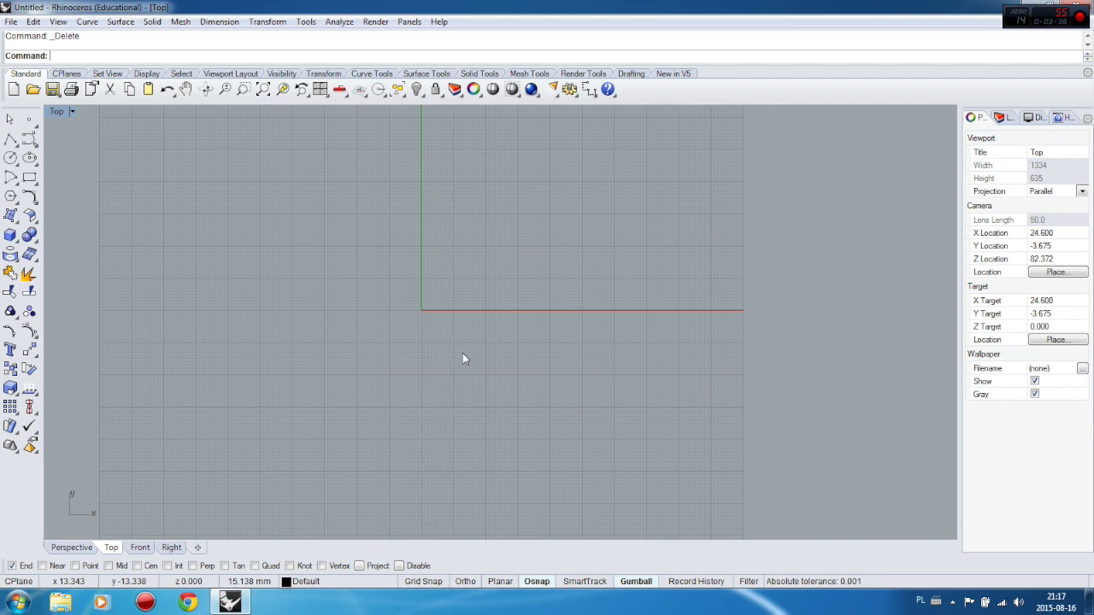
pyautogui.click(28, 141)
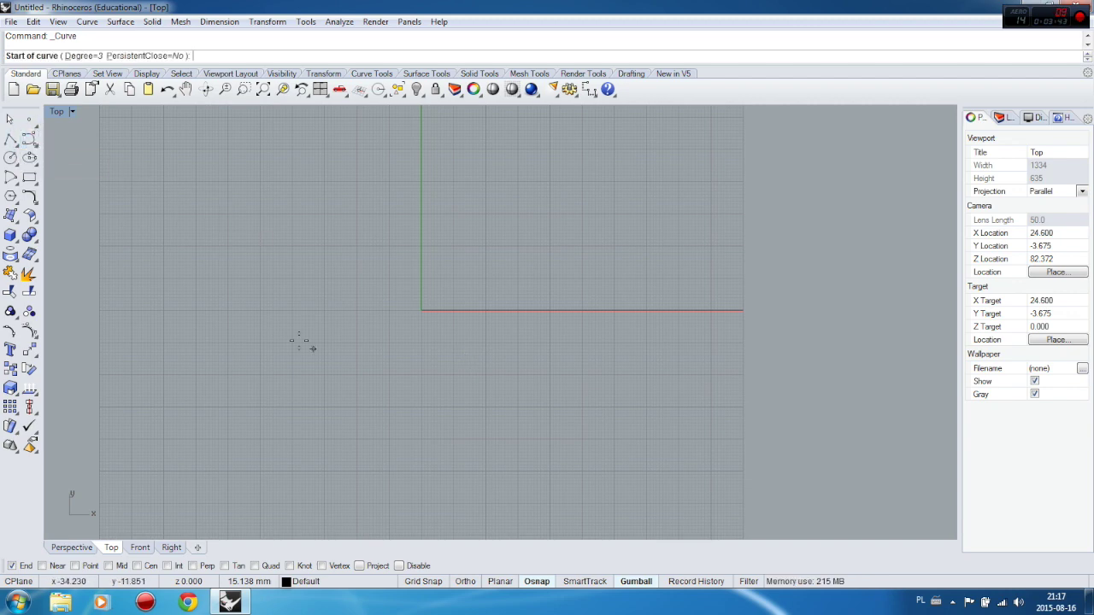
pyautogui.click(219, 326)
pyautogui.click(450, 185)
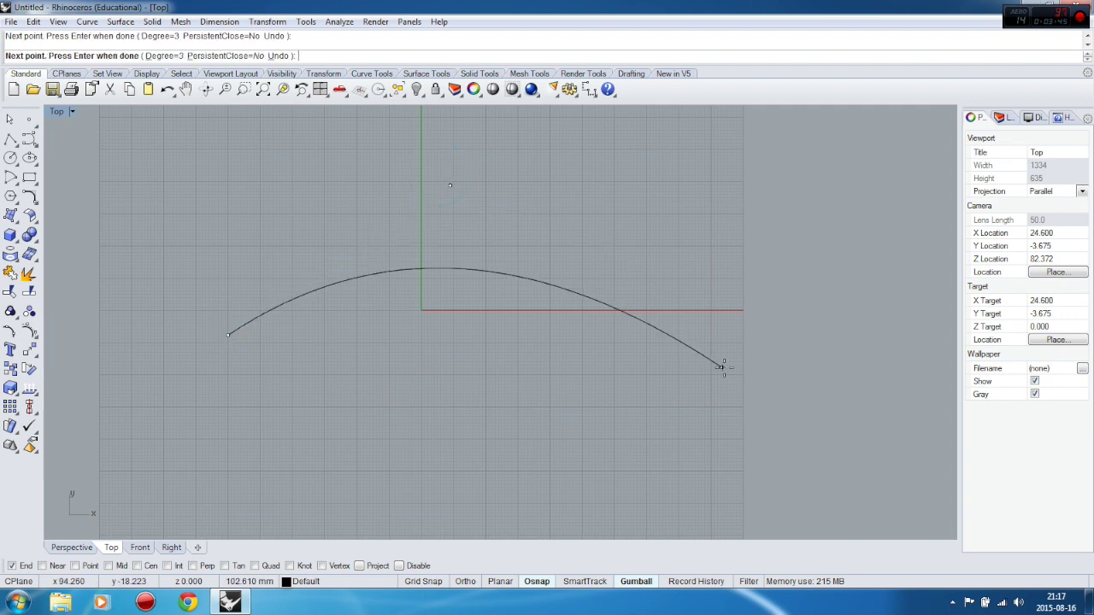
pyautogui.click(690, 335)
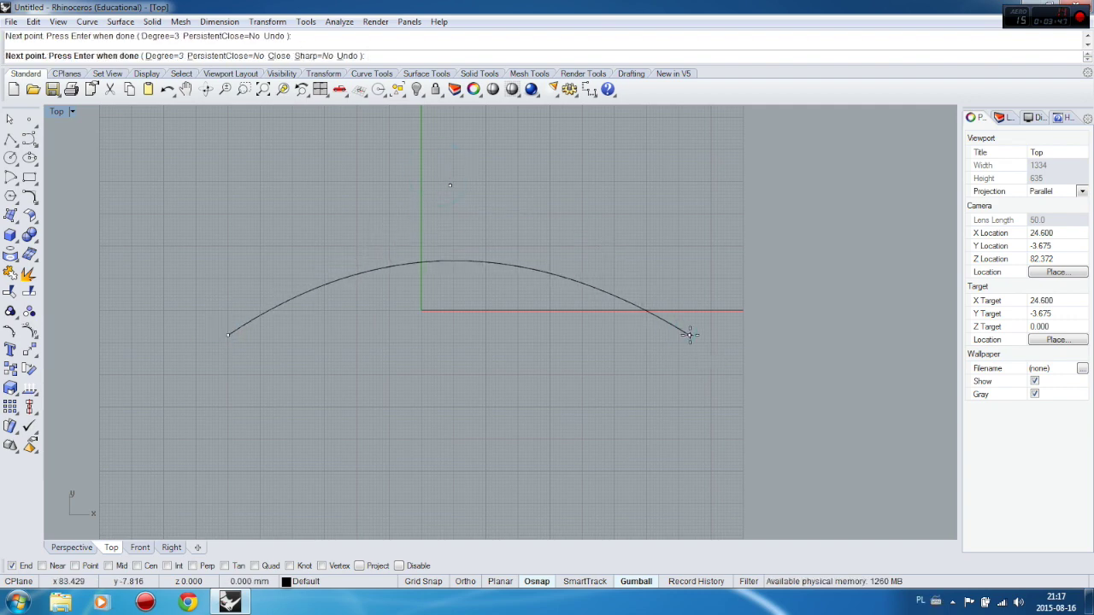
pyautogui.rightClick(690, 338)
pyautogui.click(689, 335)
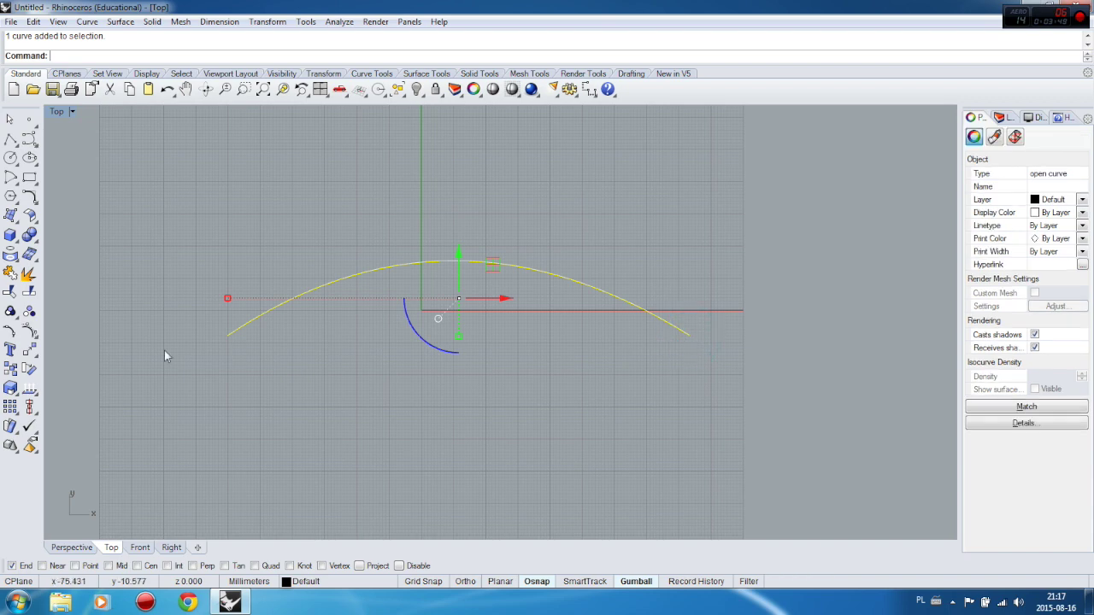
pyautogui.click(29, 330)
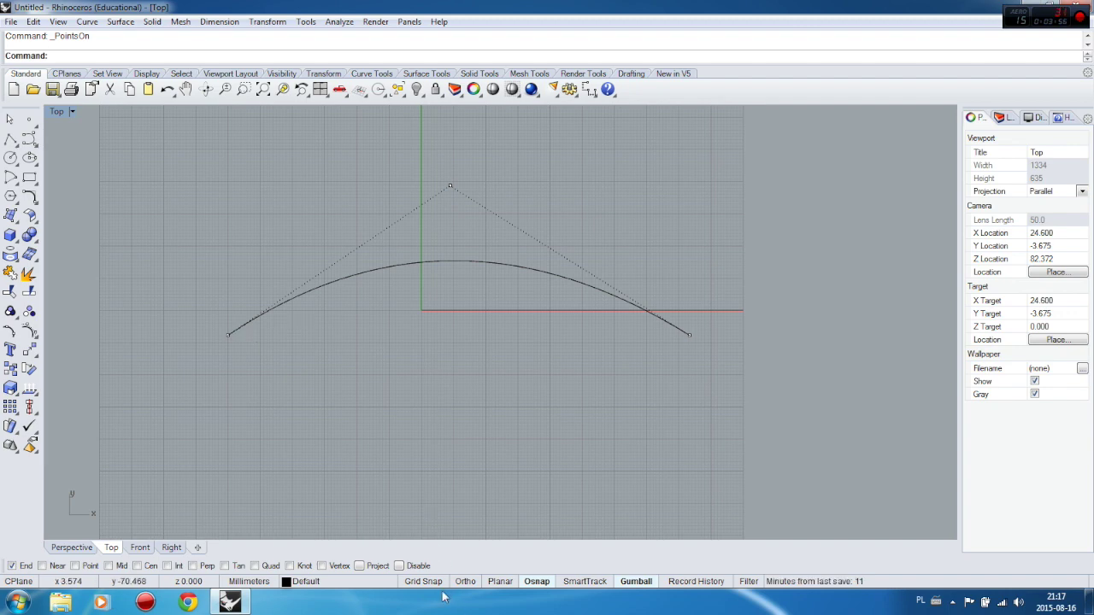
# - Enable the Near object snap and draw a second degree-3 curve with seven points along the first curve, end to end
pyautogui.click(30, 139)
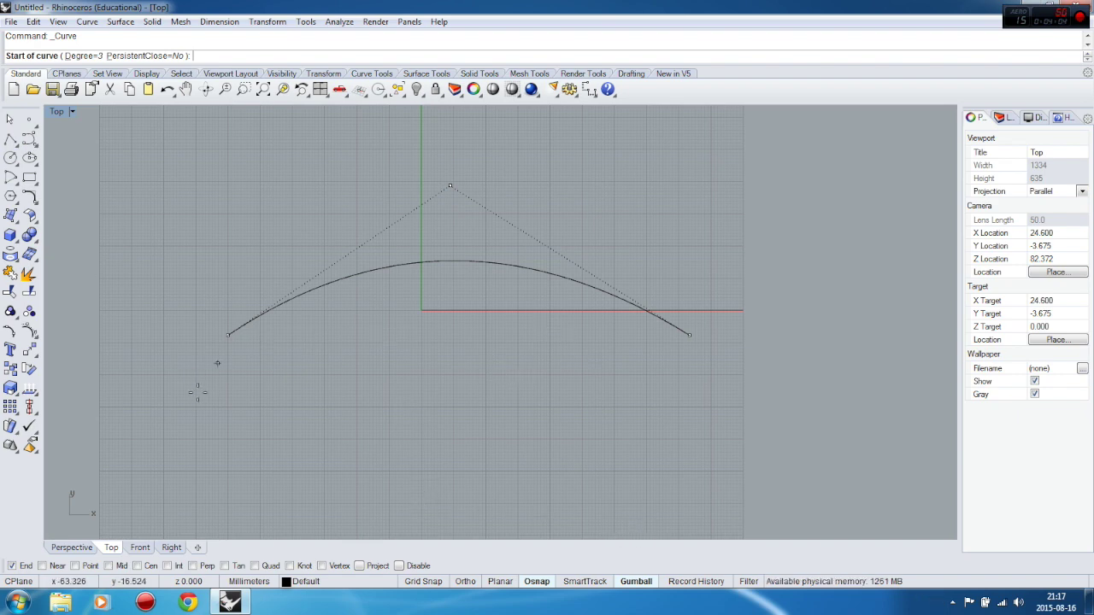
pyautogui.click(42, 566)
pyautogui.click(228, 334)
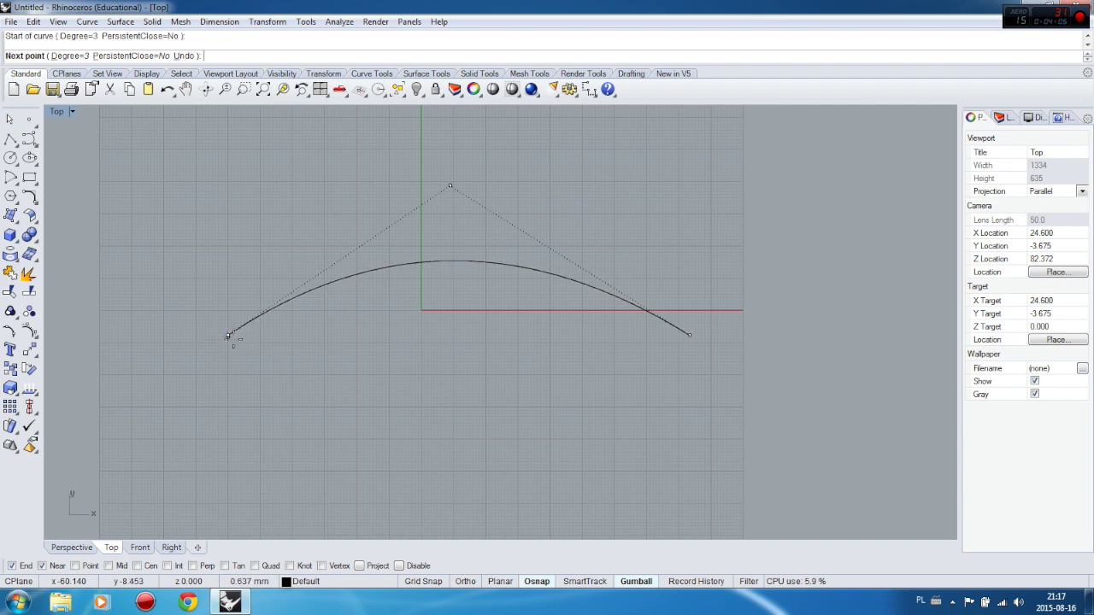
pyautogui.click(291, 297)
pyautogui.click(382, 269)
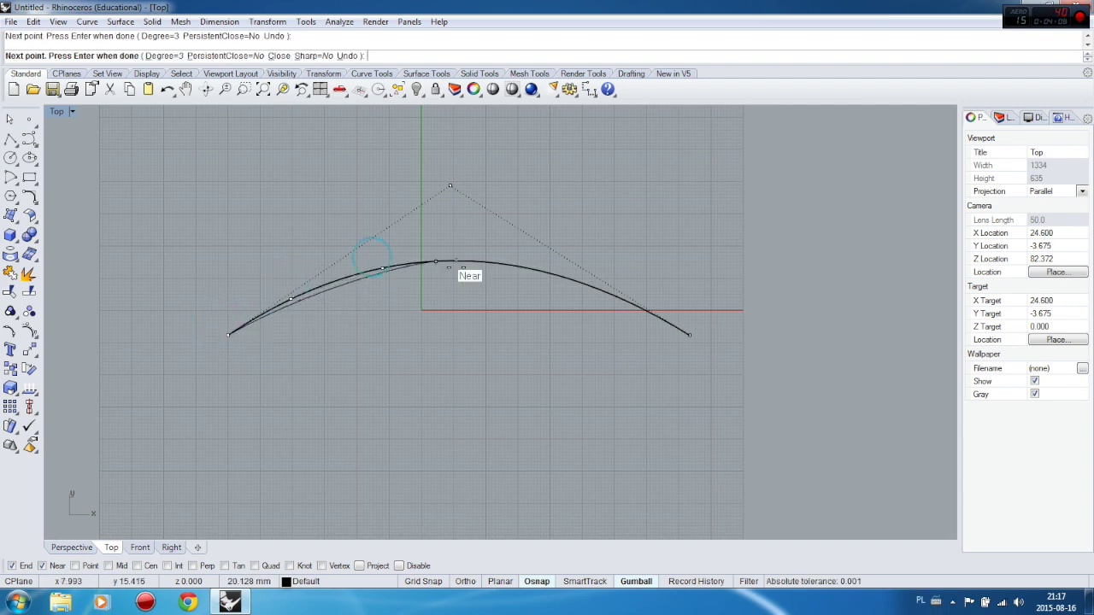
pyautogui.click(462, 260)
pyautogui.click(562, 277)
pyautogui.click(628, 302)
pyautogui.click(688, 335)
pyautogui.press('Return')
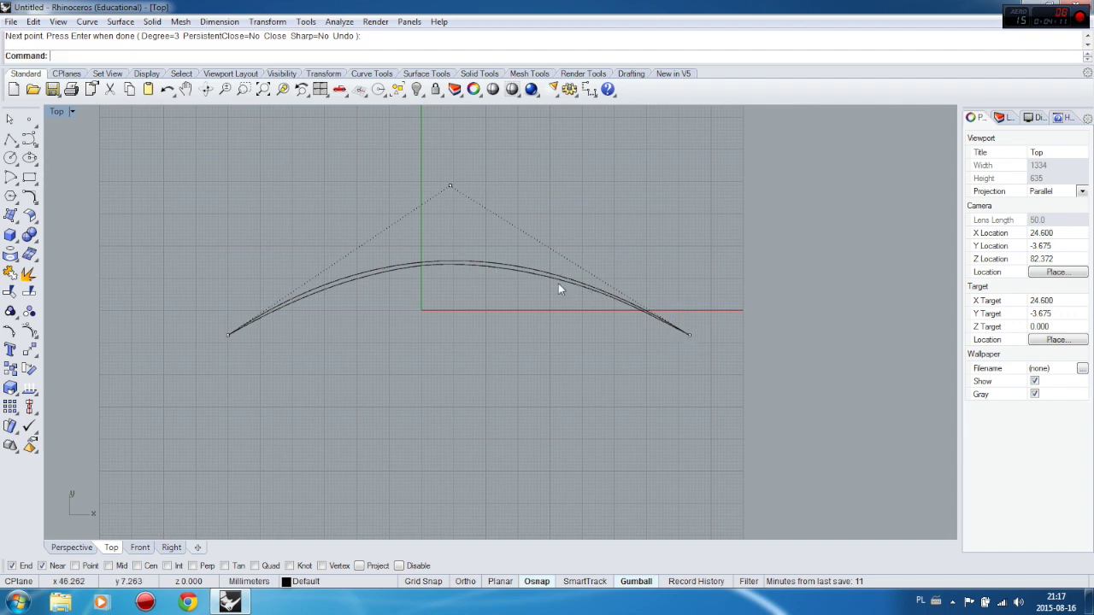
# - Move the seven-point curve about 38 mm in the negative Y direction and turn on its control points
pyautogui.click(528, 275)
pyautogui.moveTo(460, 259); pyautogui.dragTo(460, 384)
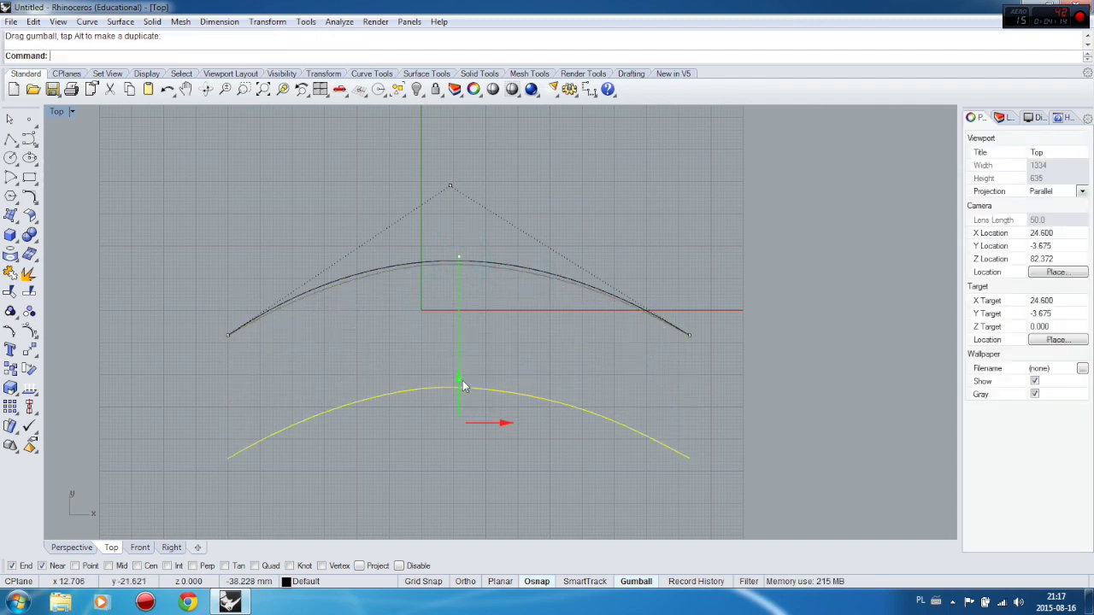
pyautogui.click(29, 332)
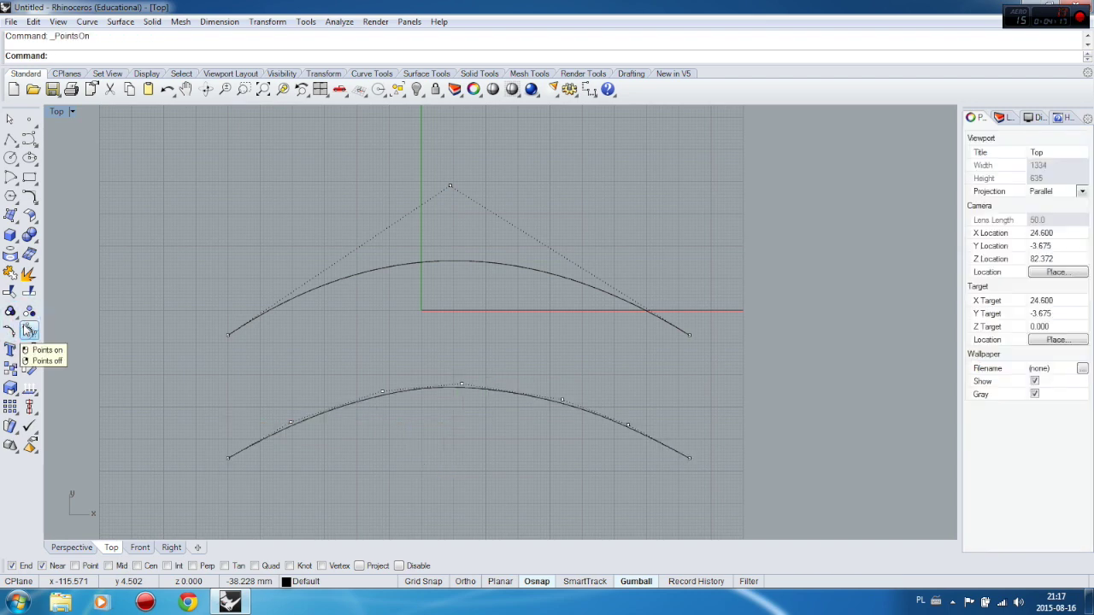
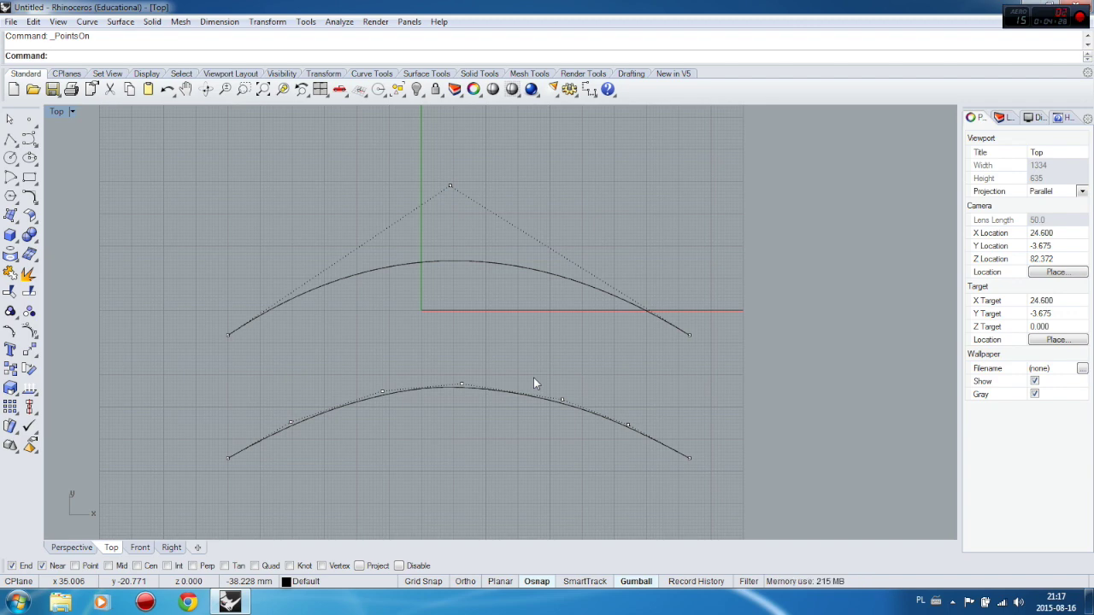
# - Move the three-point curve's middle control point up and to the left, directly above the curve's left end
pyautogui.scroll(-3, 372, 231)
pyautogui.scroll(-2, 409, 402)
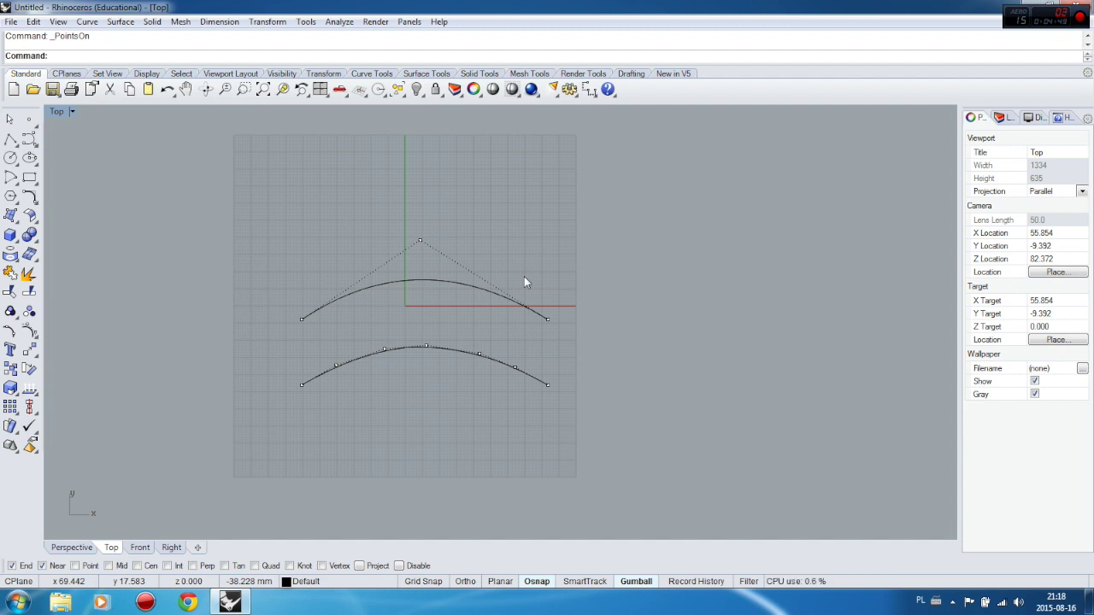
pyautogui.click(419, 240)
pyautogui.moveTo(451, 240); pyautogui.dragTo(330, 179)
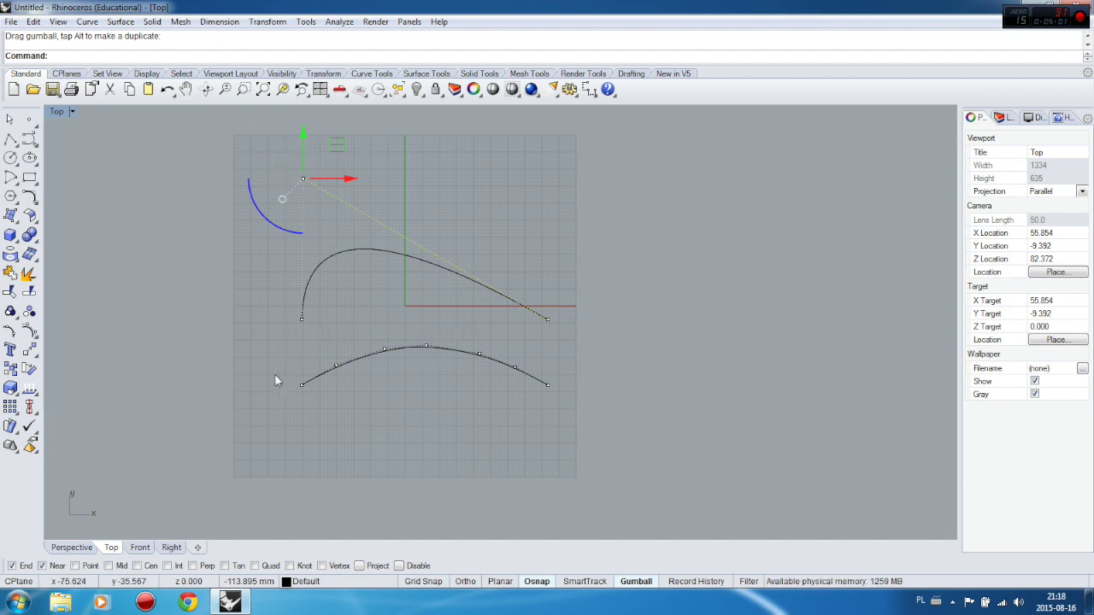
# - Move the seven-point curve's middle control point about 37 mm in the positive Y direction and fine-tune its height
pyautogui.click(426, 347)
pyautogui.moveTo(424, 308); pyautogui.dragTo(428, 227)
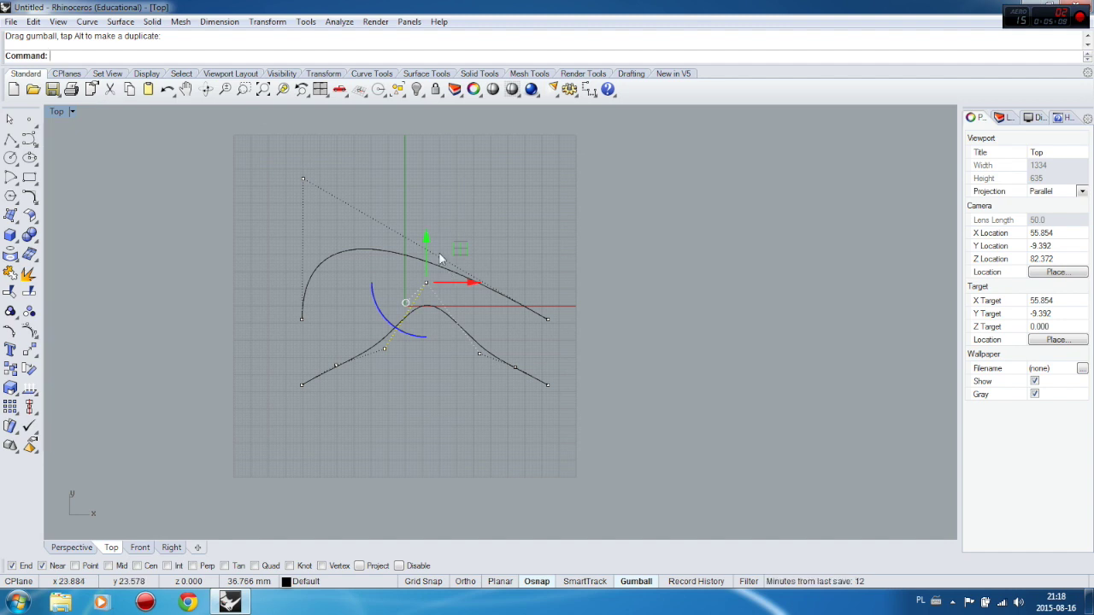
pyautogui.moveTo(426, 243); pyautogui.dragTo(434, 269)
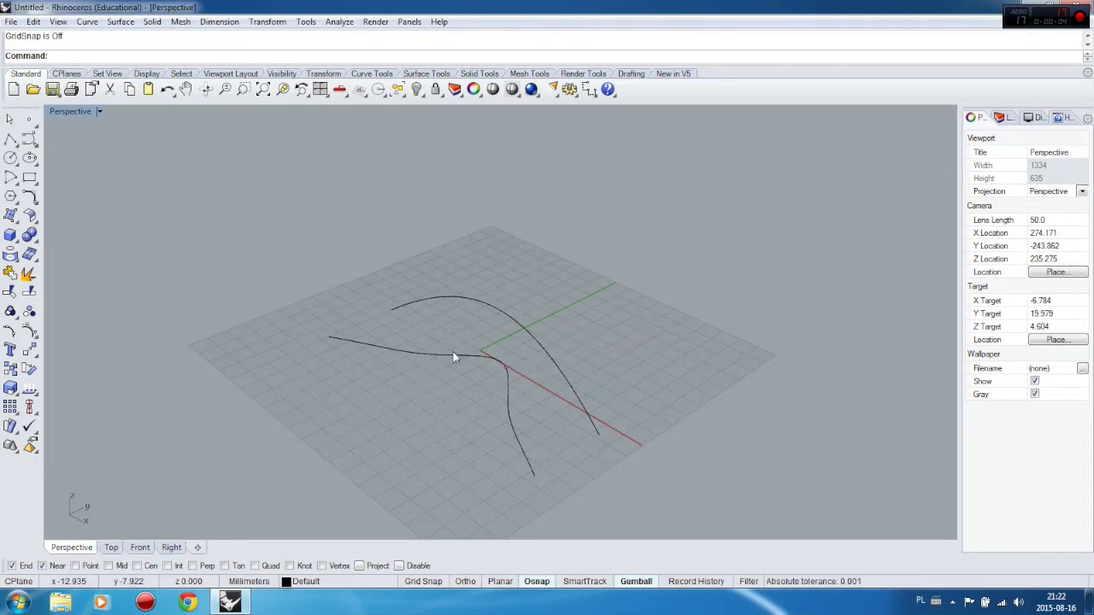
# - Extrude both curves vertically upward into two curved surfaces
pyautogui.click(406, 351)
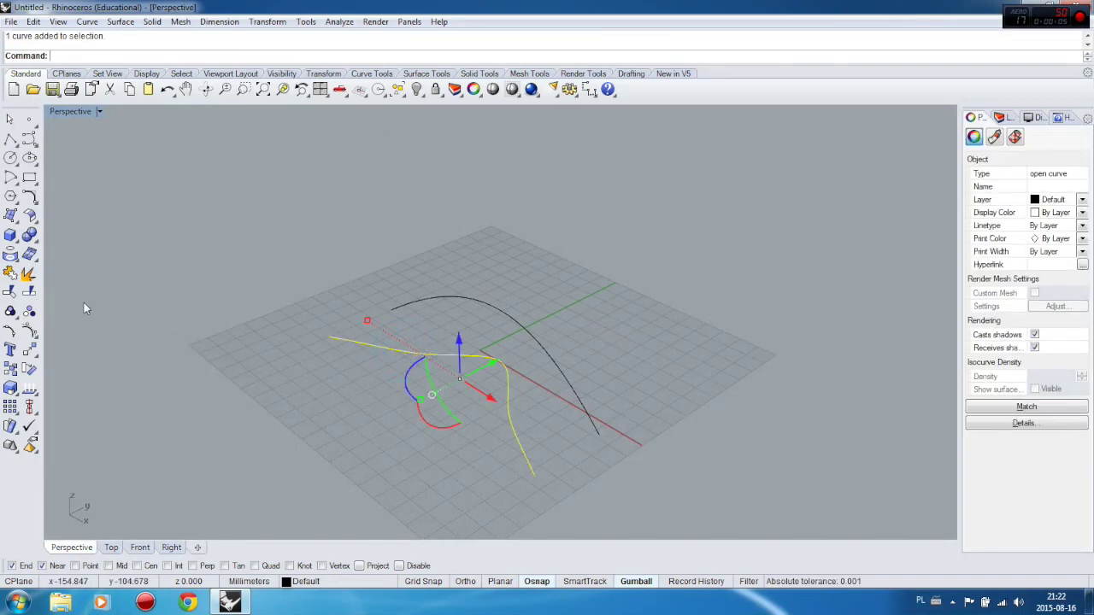
pyautogui.click(13, 229)
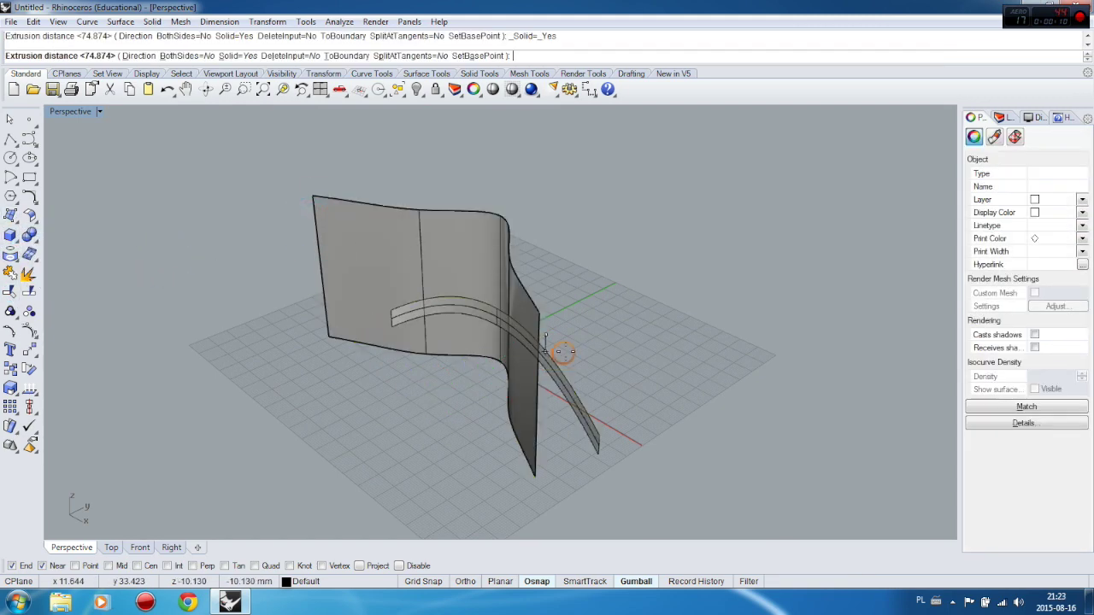
pyautogui.click(513, 192)
# - Turn on the front extrusion's control points and explode it into an ordinary surface
pyautogui.click(435, 257)
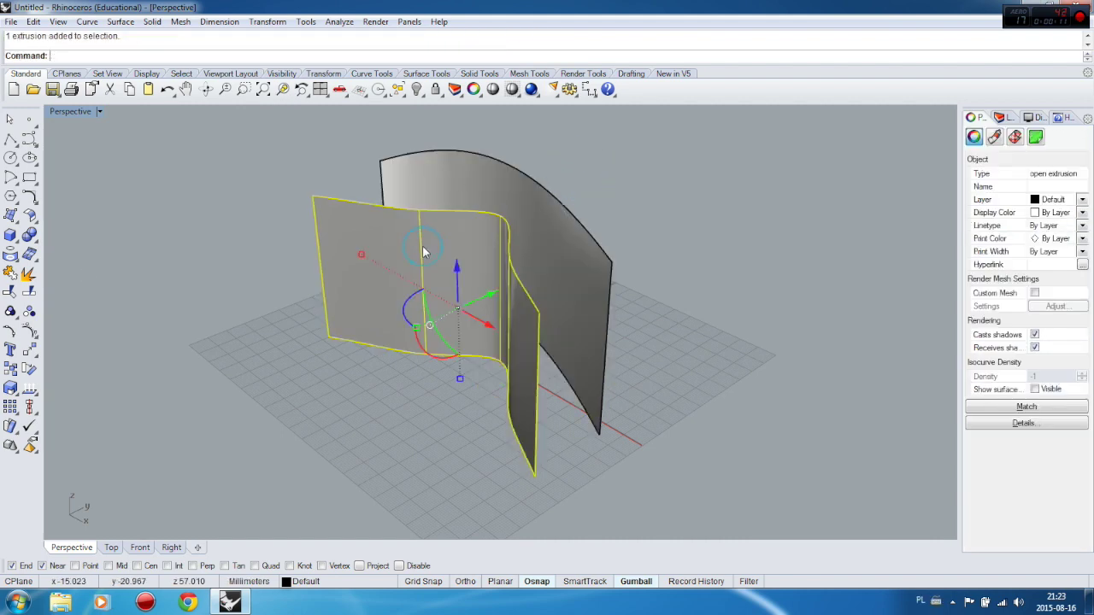
pyautogui.click(29, 330)
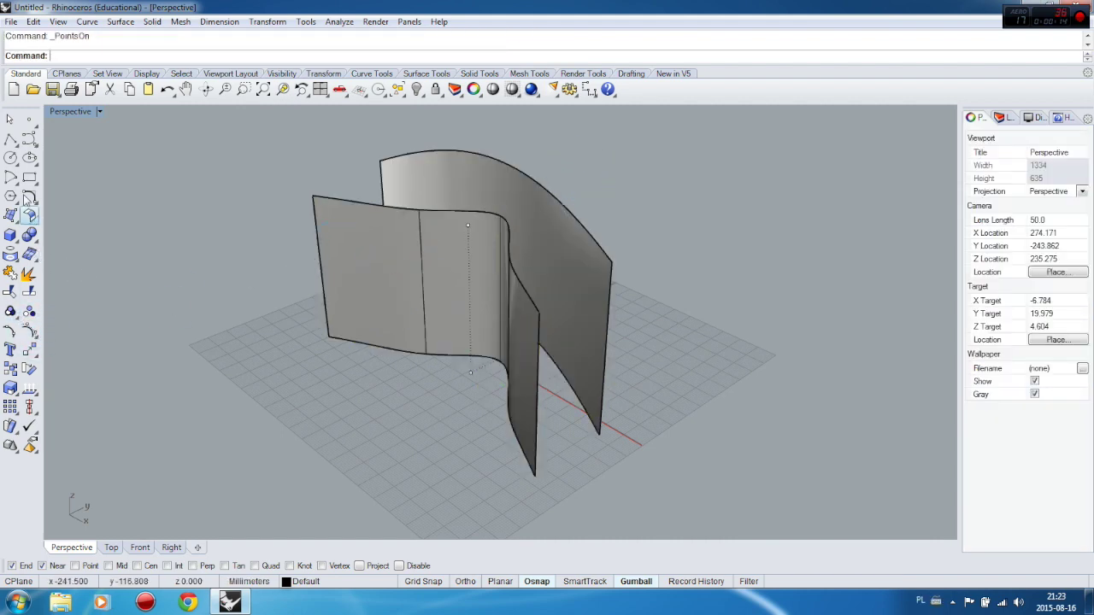
pyautogui.click(28, 274)
pyautogui.click(320, 240)
pyautogui.press('Return')
pyautogui.click(427, 184)
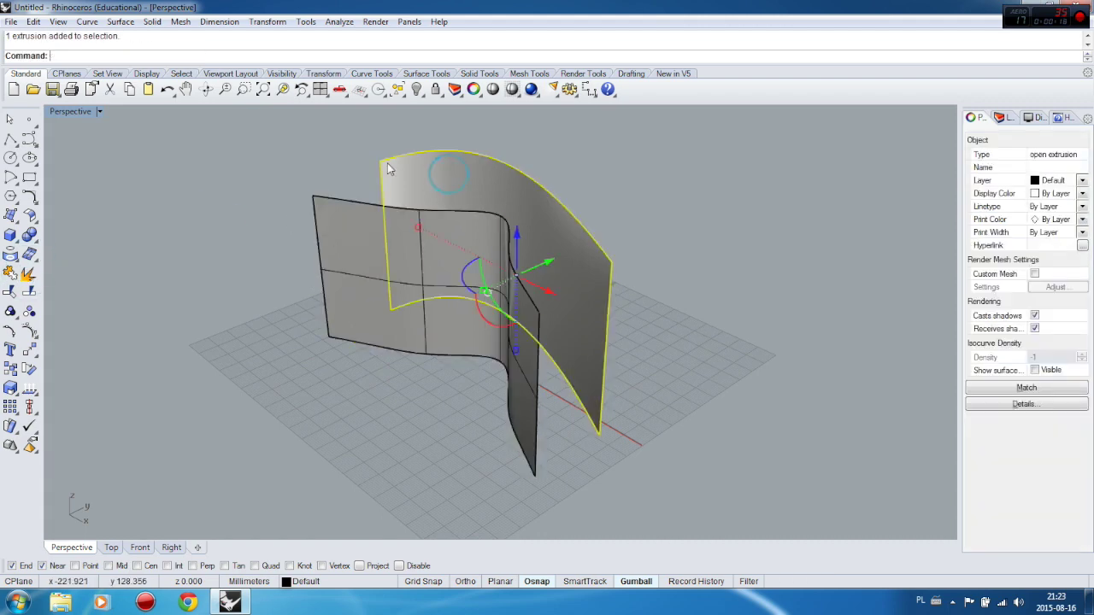
pyautogui.rightClick(29, 274)
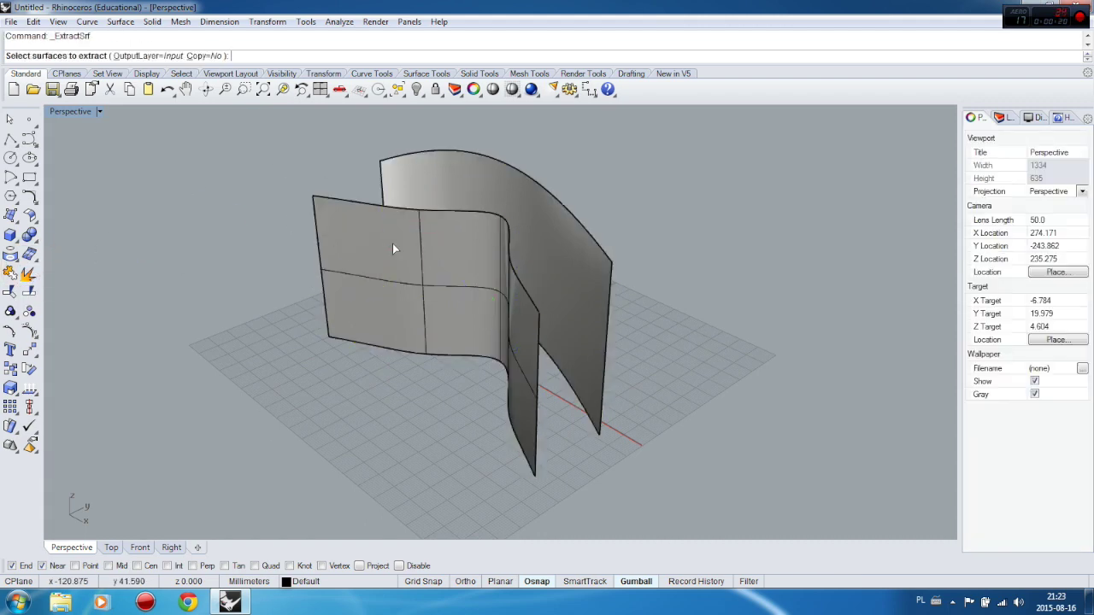
pyautogui.rightClick(135, 128)
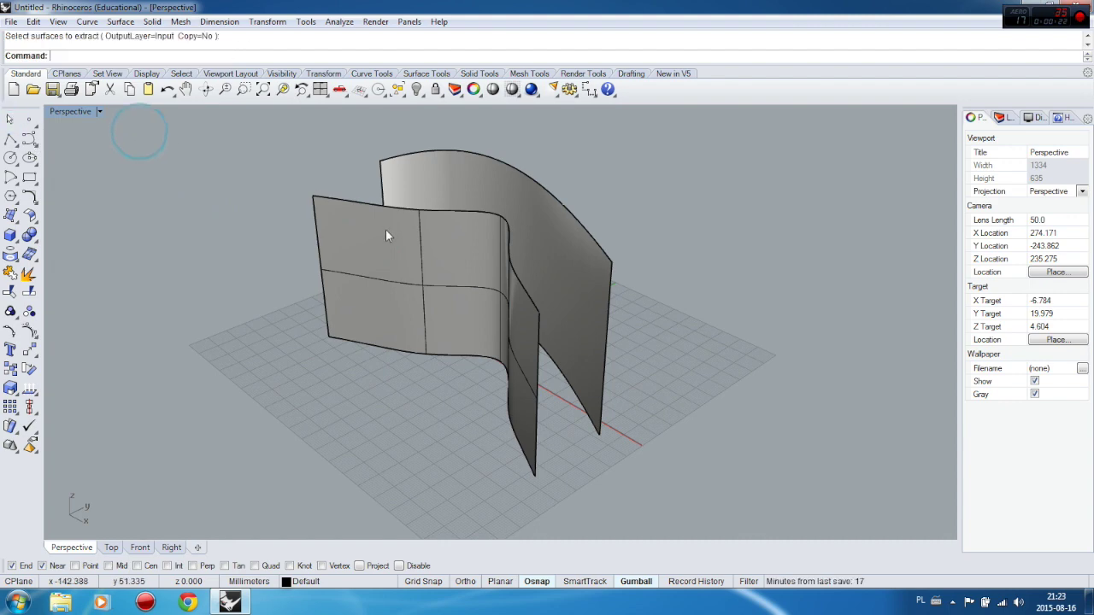
# - Turn on the control points of the exploded front surface
pyautogui.click(386, 229)
pyautogui.click(29, 332)
pyautogui.moveTo(518, 236); pyautogui.dragTo(401, 259, button='right')
pyautogui.moveTo(526, 403); pyautogui.dragTo(392, 339, button='right')
pyautogui.moveTo(492, 337); pyautogui.dragTo(440, 396, button='right')
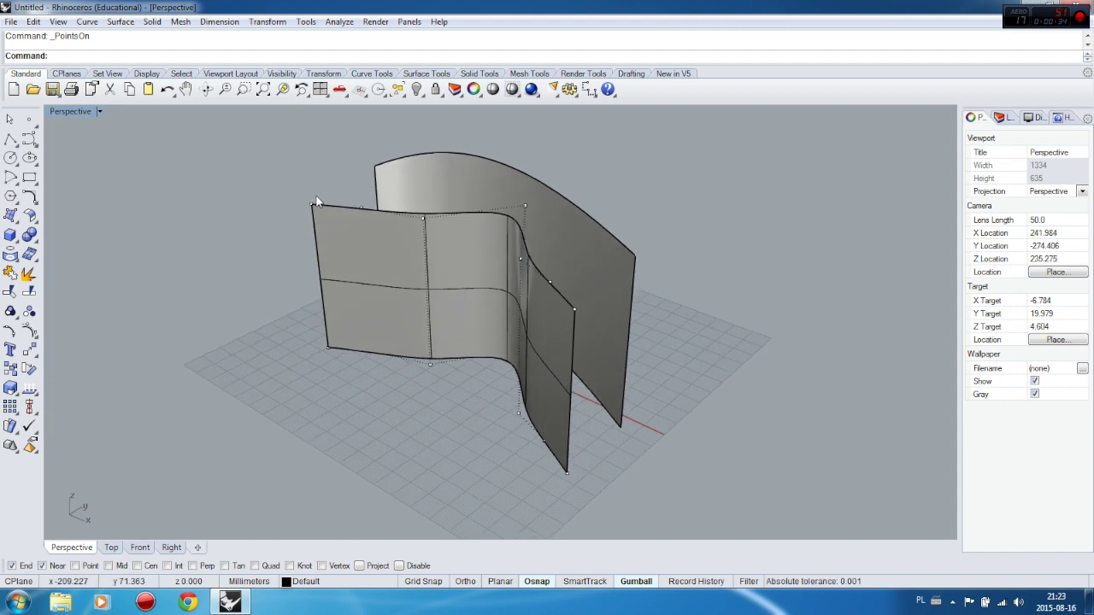
pyautogui.moveTo(317, 200); pyautogui.dragTo(298, 210, button='right')
# - Move the front surface's upper-left corner point about 55 mm in the negative Y direction and hide the control points
pyautogui.click(316, 223)
pyautogui.moveTo(366, 213); pyautogui.dragTo(215, 405)
pyautogui.click(215, 405)
pyautogui.moveTo(215, 405); pyautogui.dragTo(385, 356, button='right')
pyautogui.scroll(4, 347, 326)
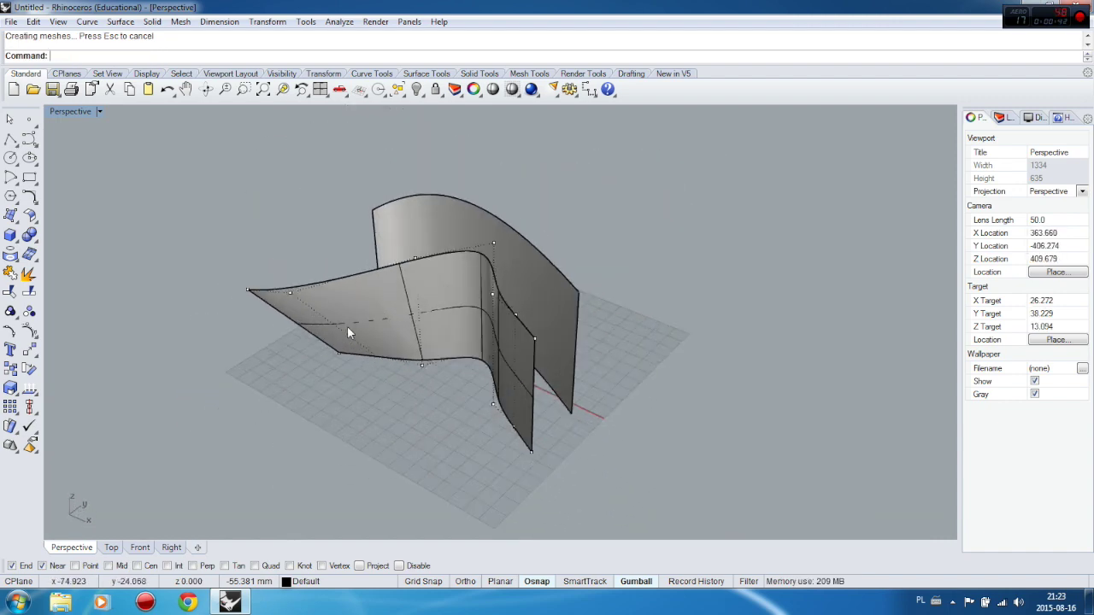
pyautogui.click(9, 119)
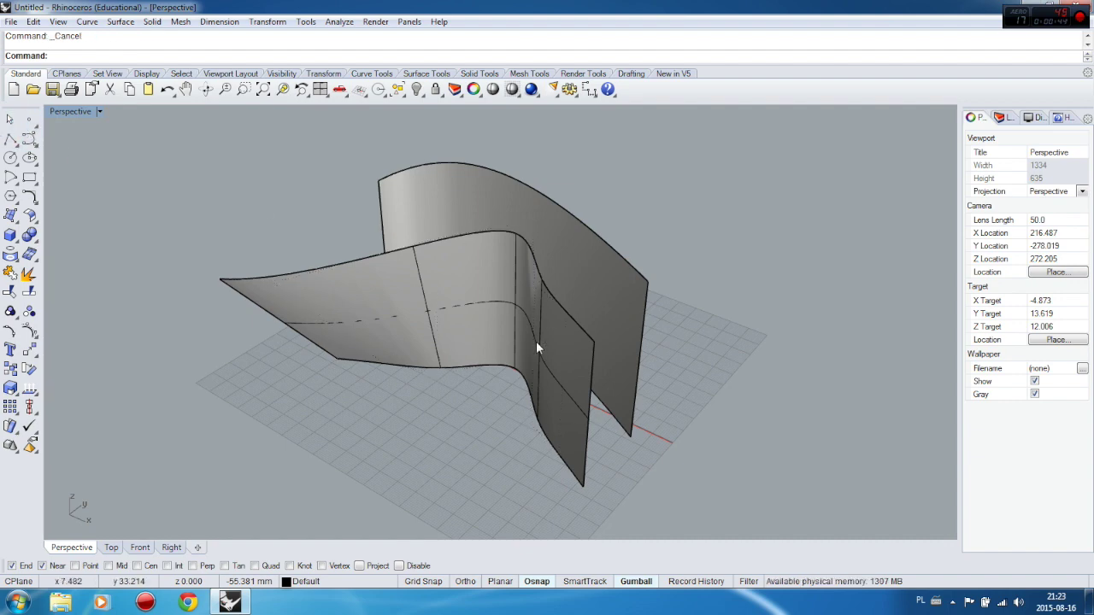
pyautogui.moveTo(518, 366); pyautogui.dragTo(394, 338, button='right')
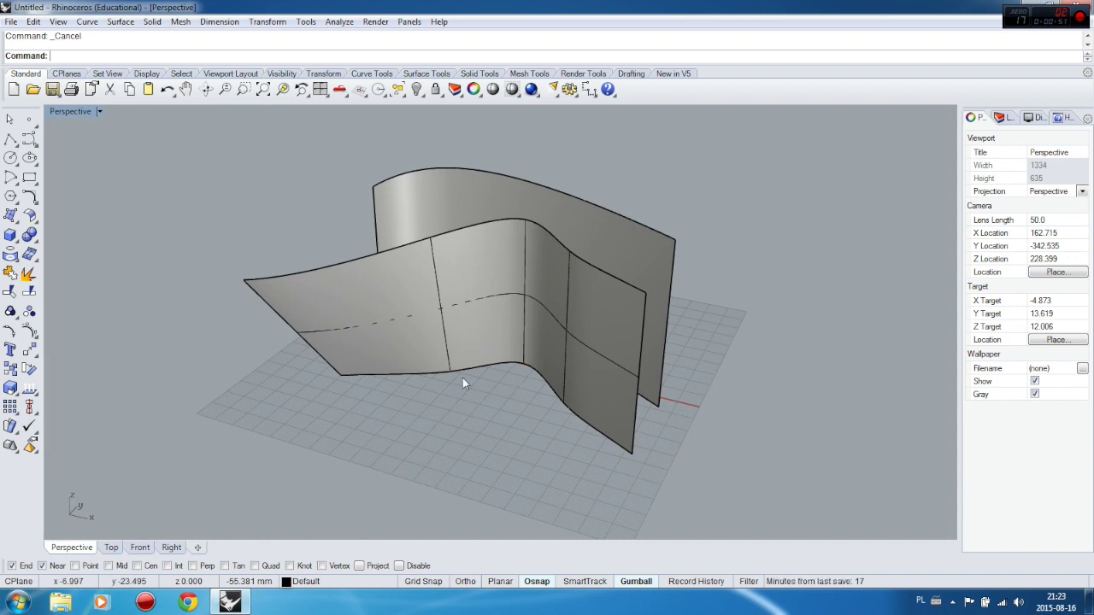
pyautogui.moveTo(462, 378); pyautogui.dragTo(390, 376, button='right')
pyautogui.click(523, 218)
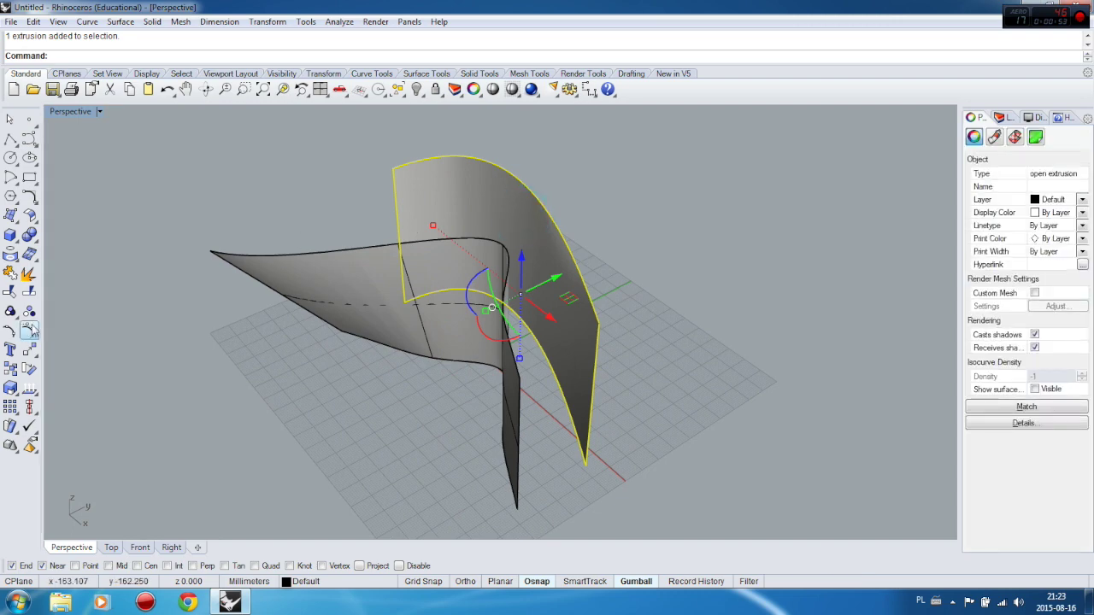
pyautogui.click(30, 330)
pyautogui.moveTo(560, 259); pyautogui.dragTo(506, 239, button='right')
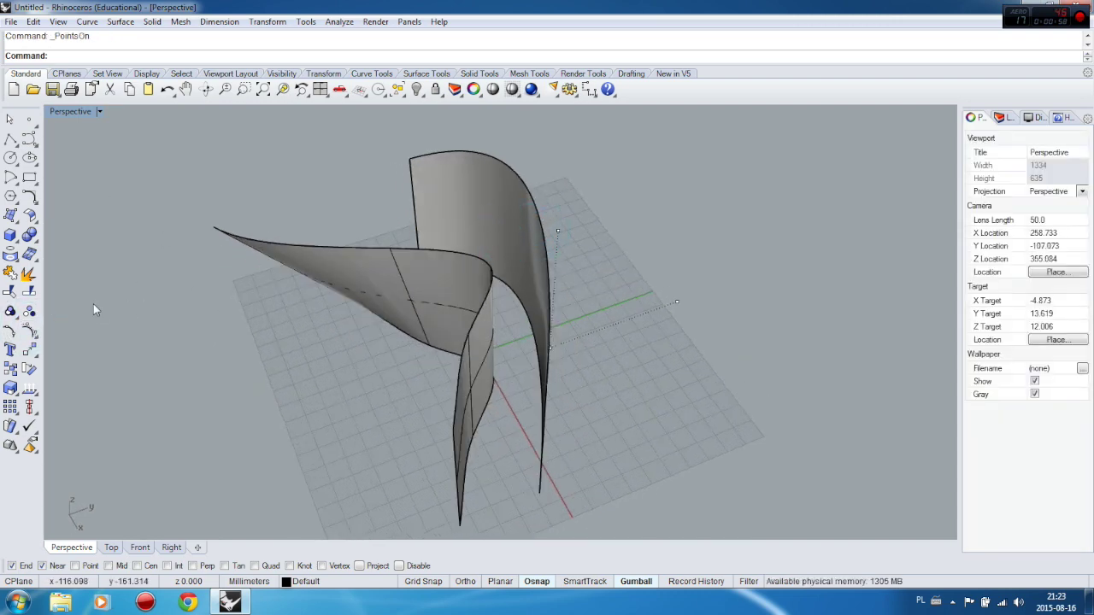
pyautogui.click(33, 330)
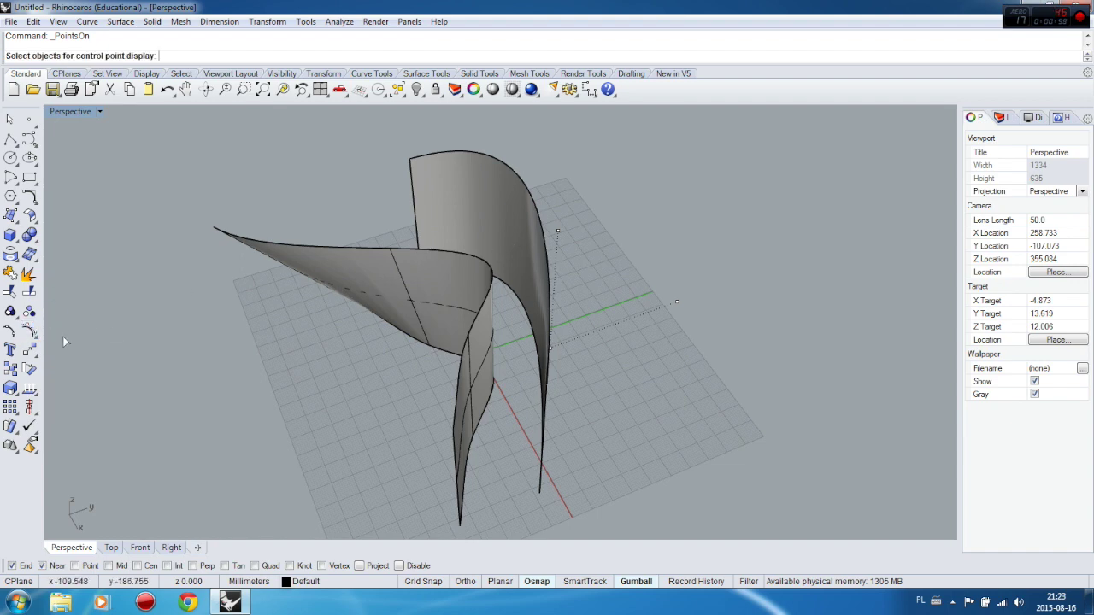
pyautogui.press('Escape')
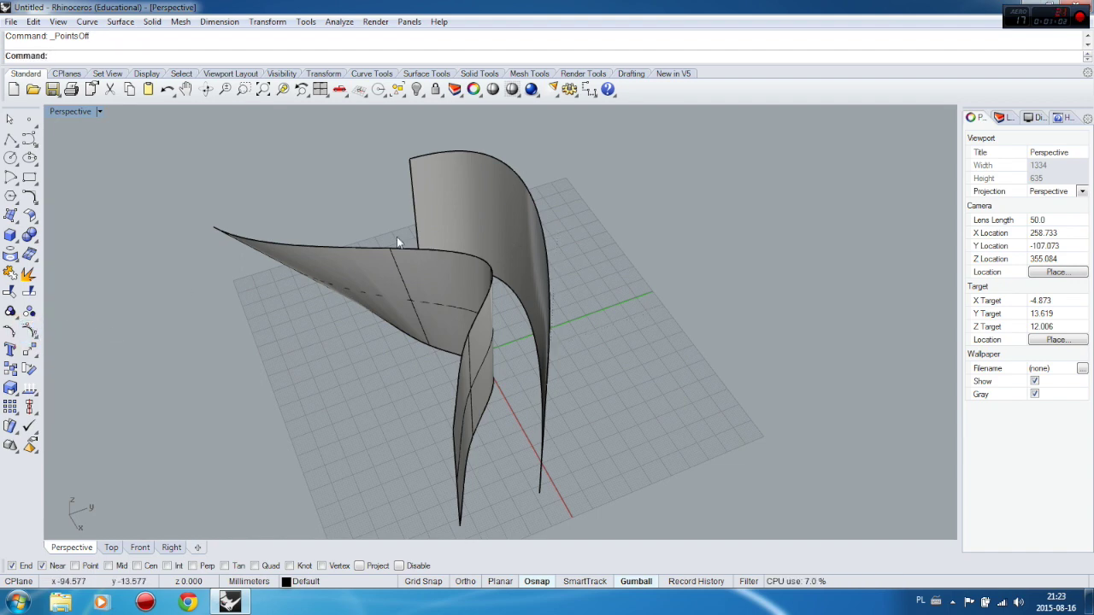
# - Explode the back extrusion into an ordinary surface and turn on its control points
pyautogui.click(400, 193)
pyautogui.click(30, 272)
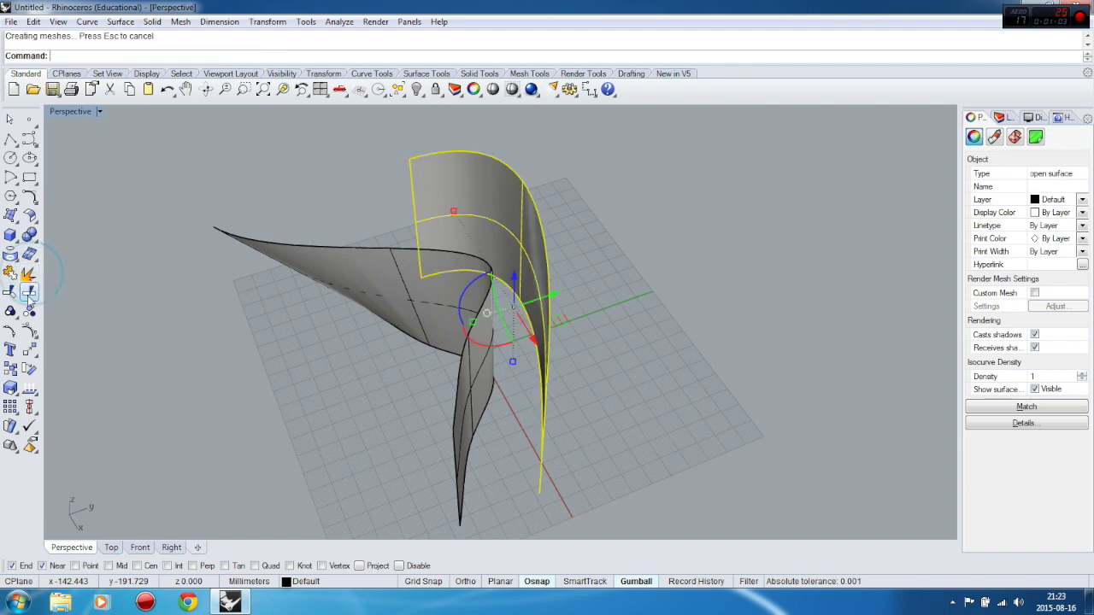
pyautogui.click(67, 335)
pyautogui.moveTo(68, 337); pyautogui.dragTo(402, 218, button='right')
pyautogui.click(403, 218)
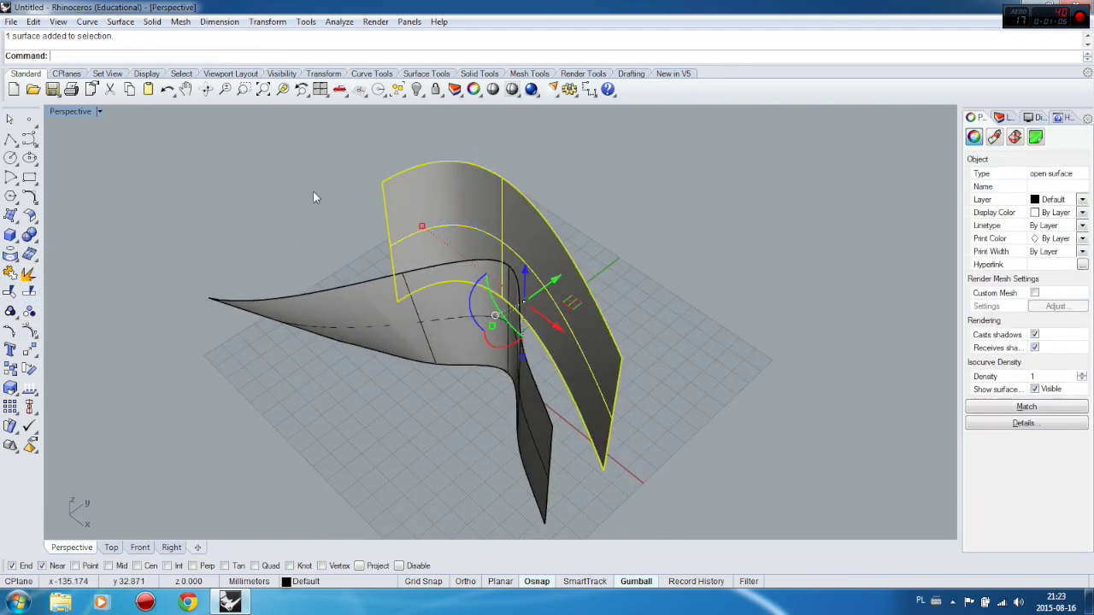
pyautogui.click(29, 331)
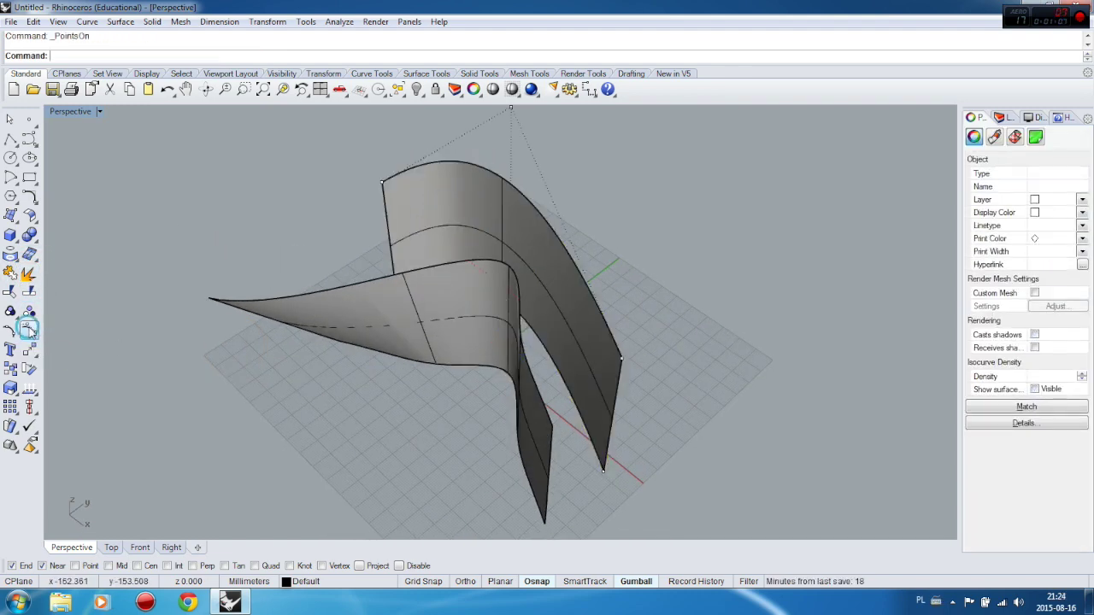
# - Move the back surface's upper middle control point about 140 mm in the positive Y direction
pyautogui.moveTo(162, 197); pyautogui.dragTo(370, 294, button='right')
pyautogui.click(372, 291)
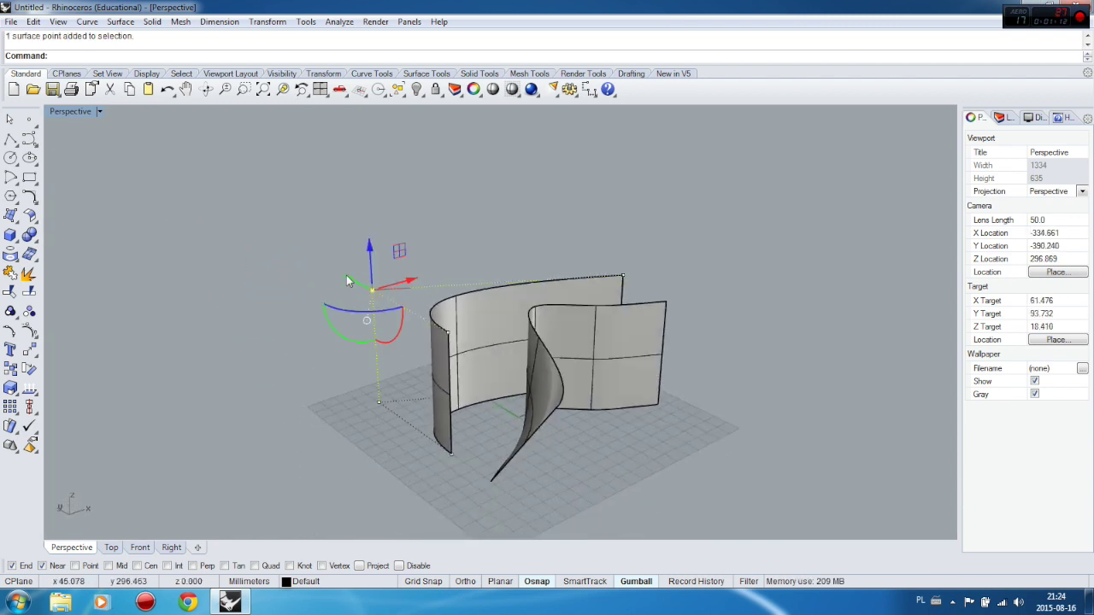
pyautogui.moveTo(294, 248); pyautogui.dragTo(231, 224)
pyautogui.moveTo(431, 221); pyautogui.dragTo(478, 295, button='right')
pyautogui.scroll(2, 477, 289)
pyautogui.scroll(1, 412, 260)
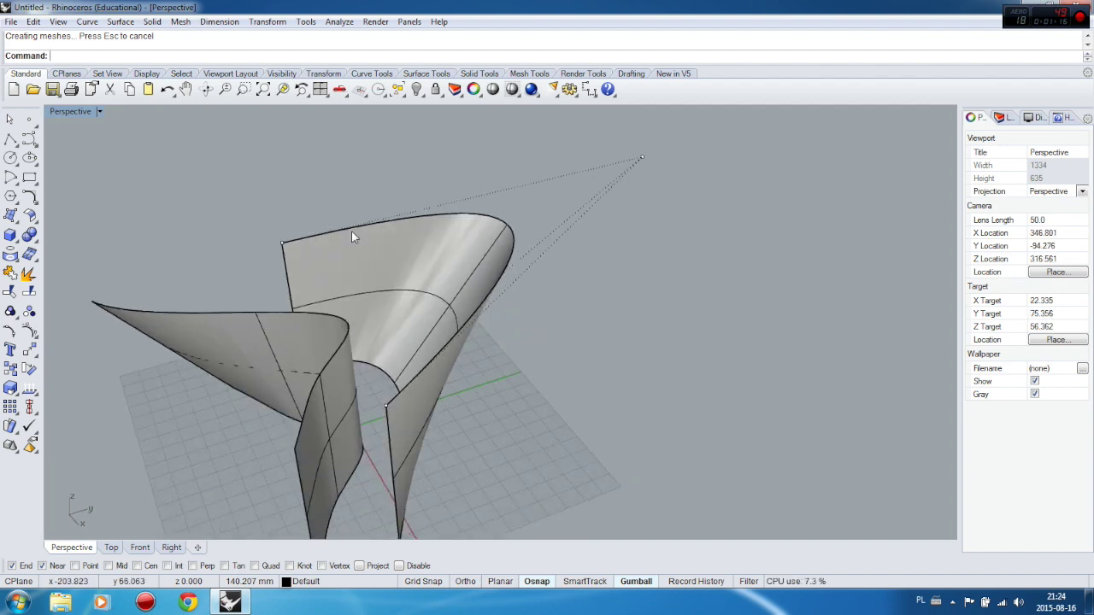
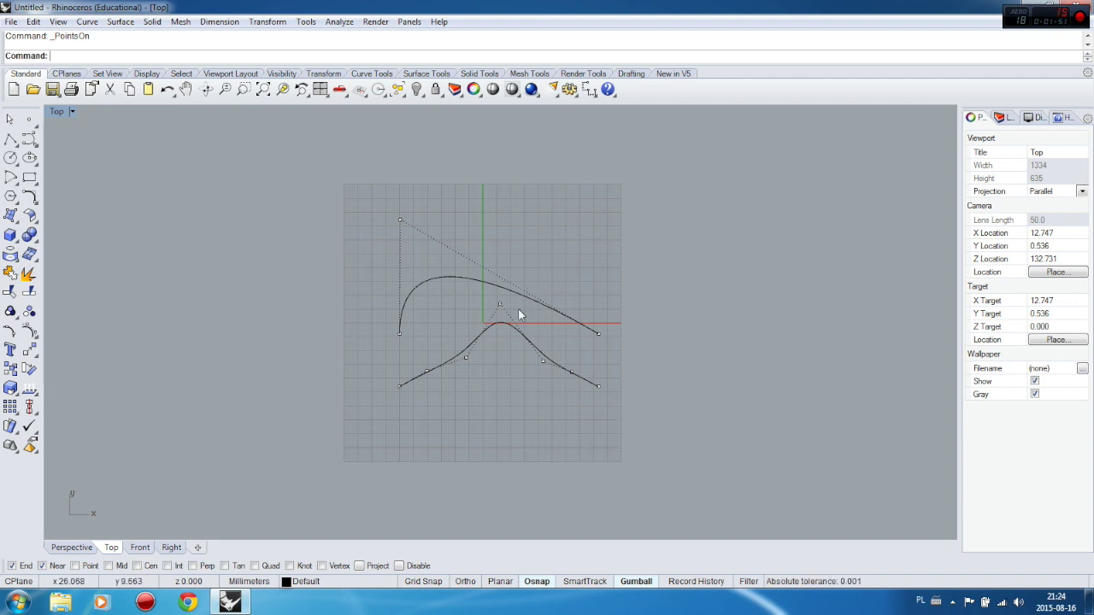
pyautogui.scroll(3, 501, 351)
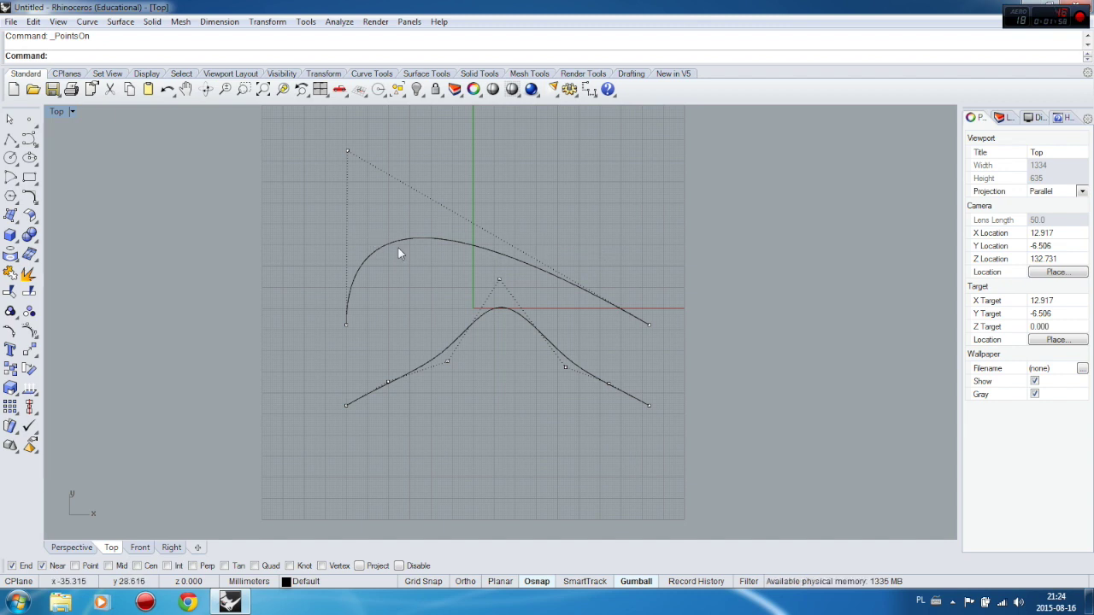
pyautogui.click(412, 323)
pyautogui.click(267, 274)
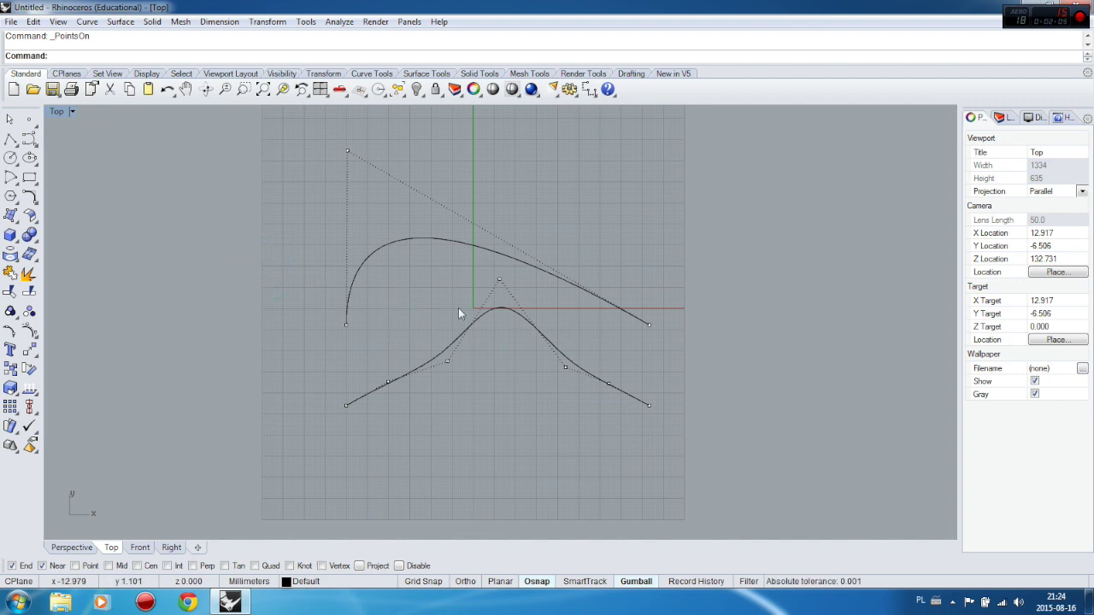
pyautogui.click(191, 214)
pyautogui.scroll(-2, 243, 287)
pyautogui.scroll(1, 183, 237)
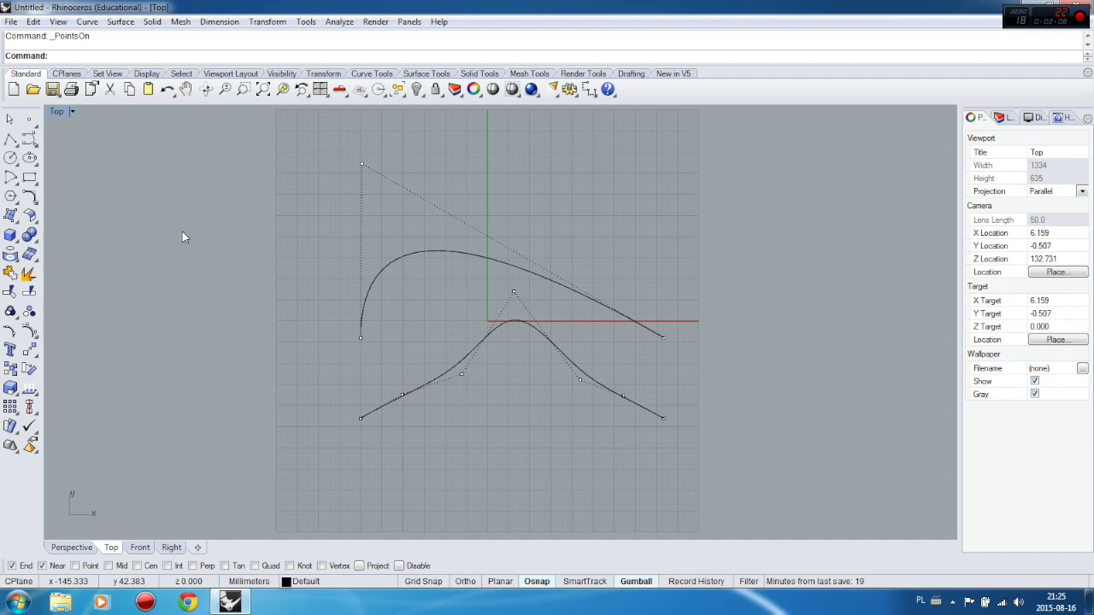
# - Rebuild the upper curve with a point count of 6 and degree 3, deleting the input and previewing the result
pyautogui.click(29, 196)
pyautogui.click(49, 243)
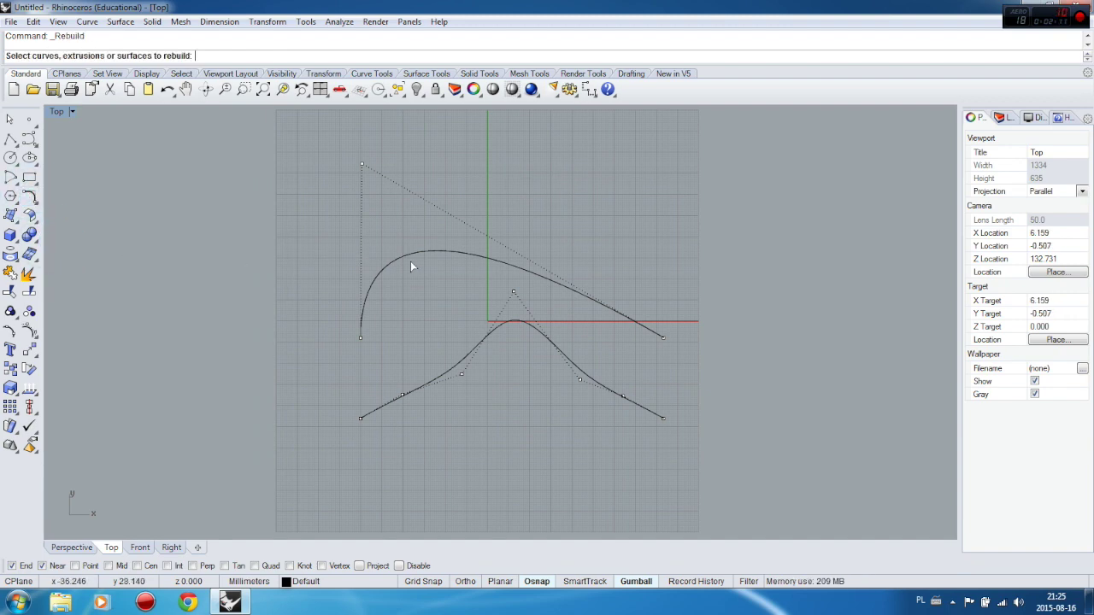
pyautogui.click(411, 253)
pyautogui.press('Return')
pyautogui.moveTo(558, 218); pyautogui.dragTo(802, 165)
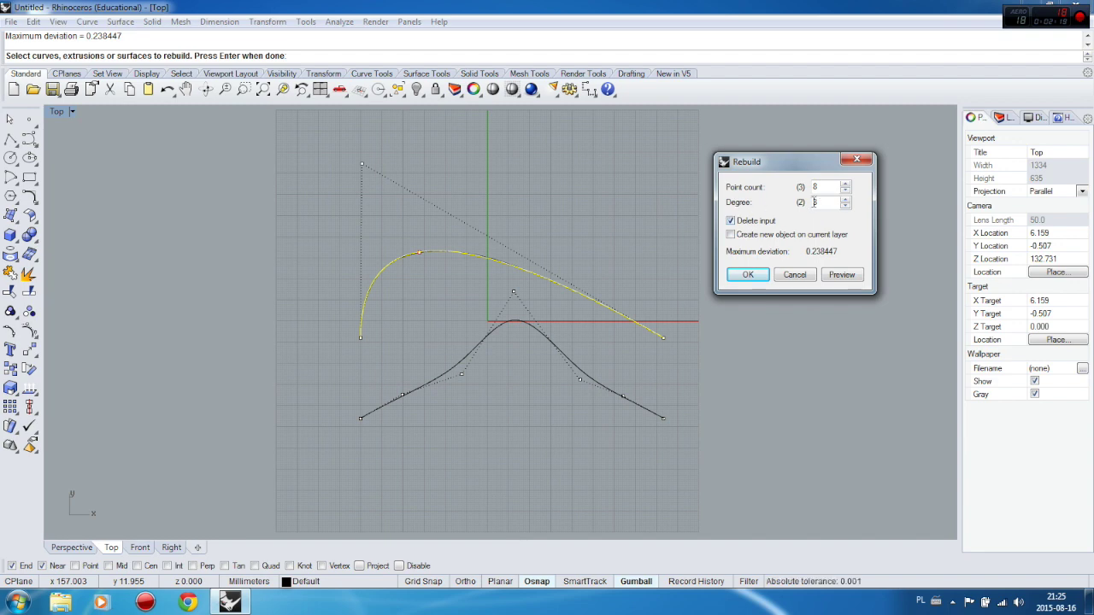
pyautogui.click(844, 185)
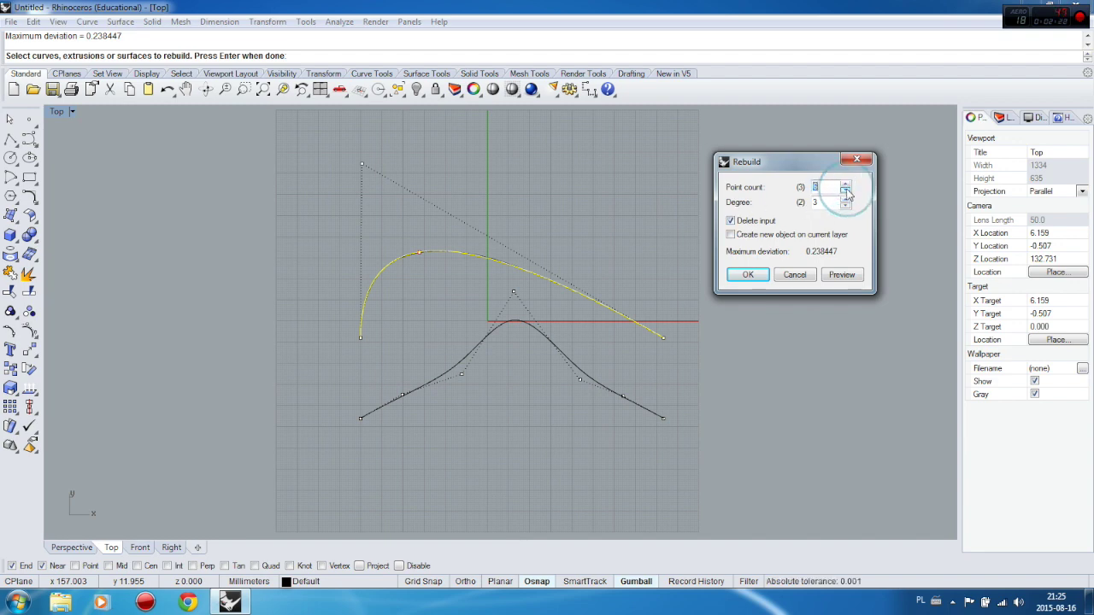
pyautogui.click(834, 275)
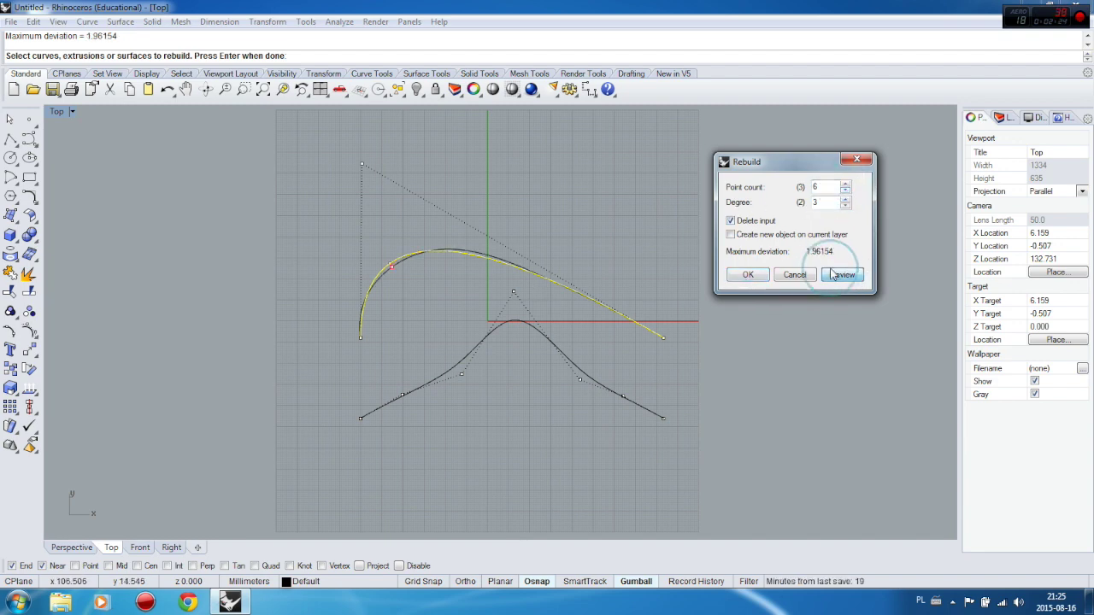
pyautogui.click(743, 275)
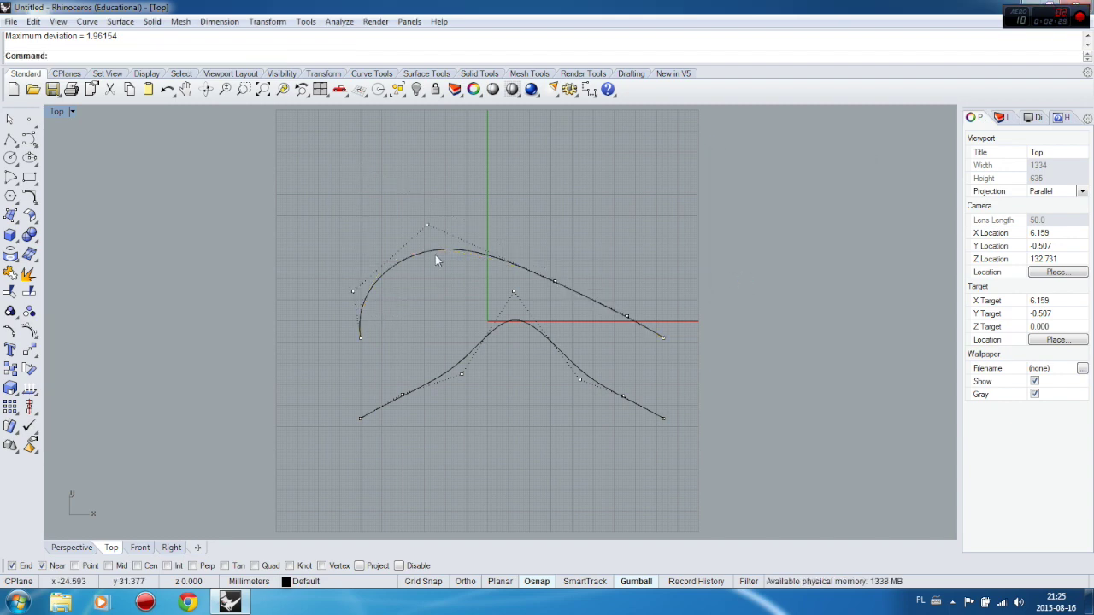
# - Rebuild the upper curve again with a point count of 4 and degree 3
pyautogui.press('Return')
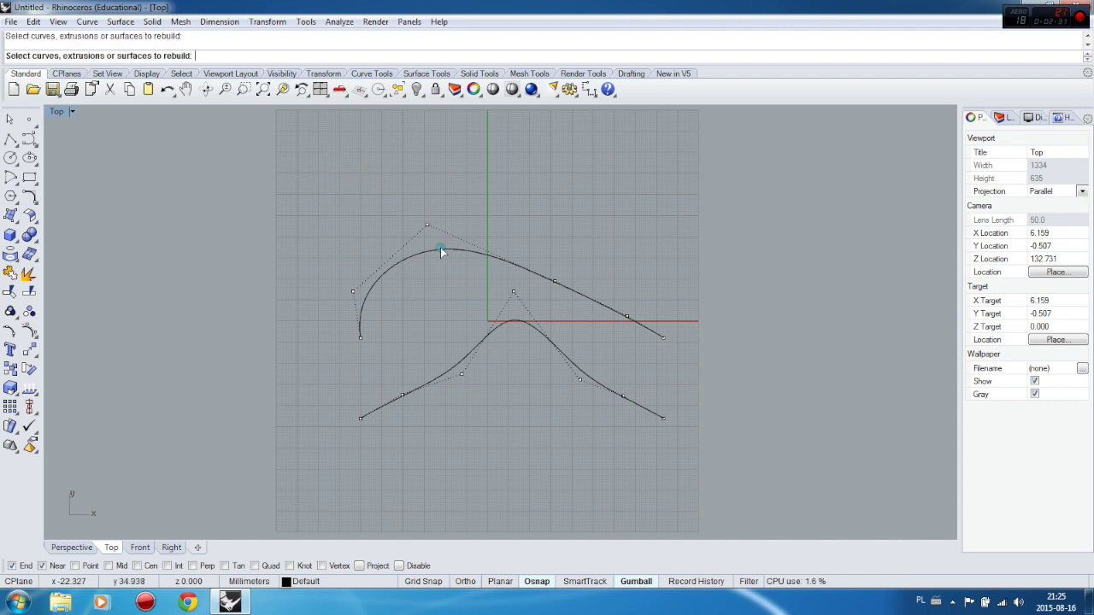
pyautogui.click(440, 250)
pyautogui.press('Return')
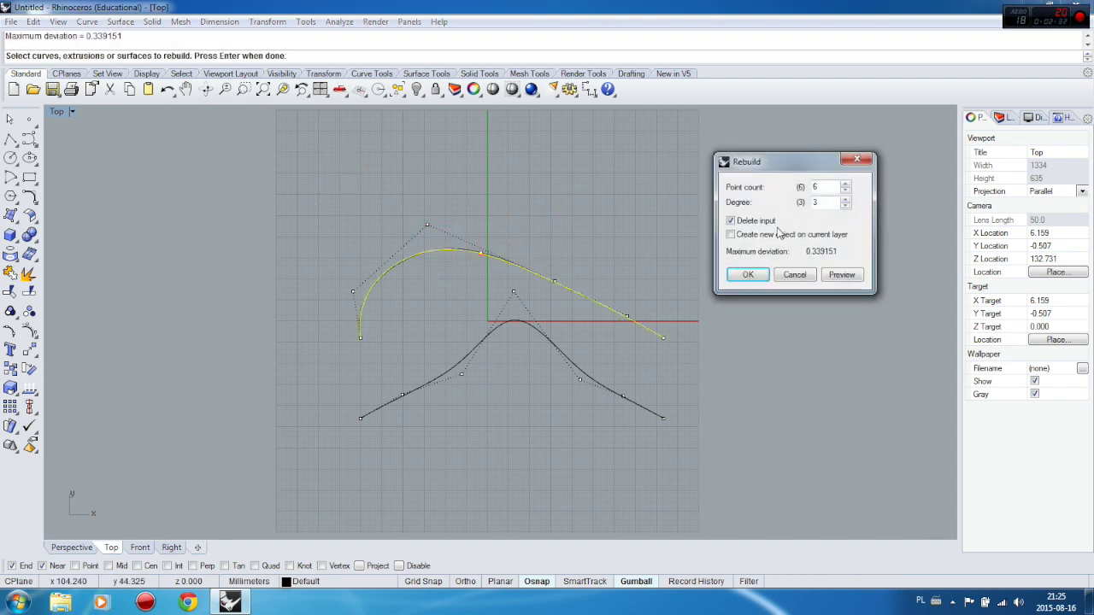
pyautogui.click(844, 193)
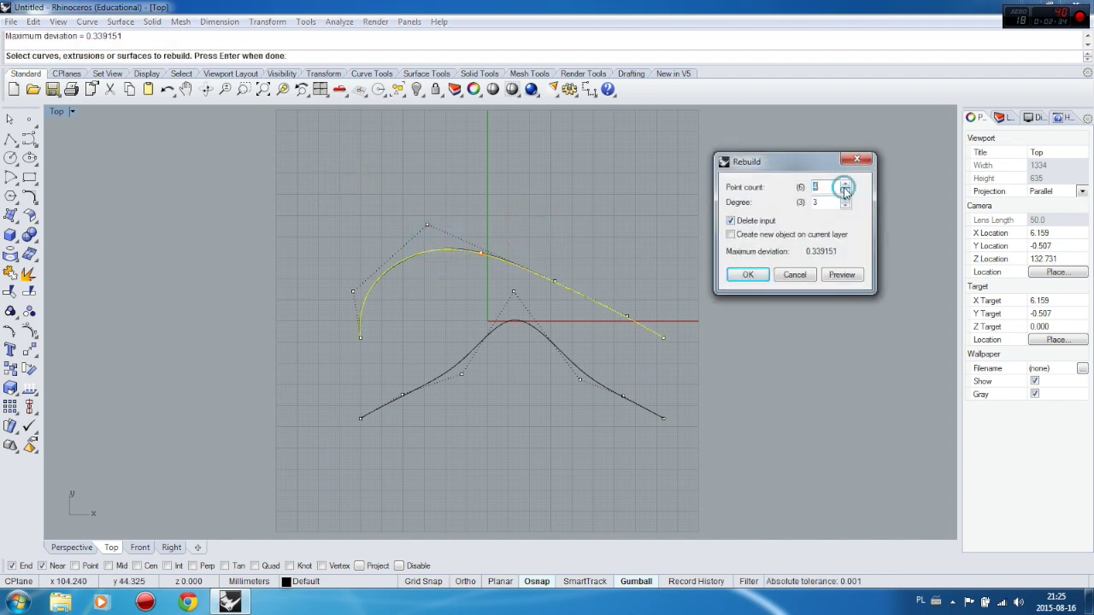
pyautogui.click(750, 275)
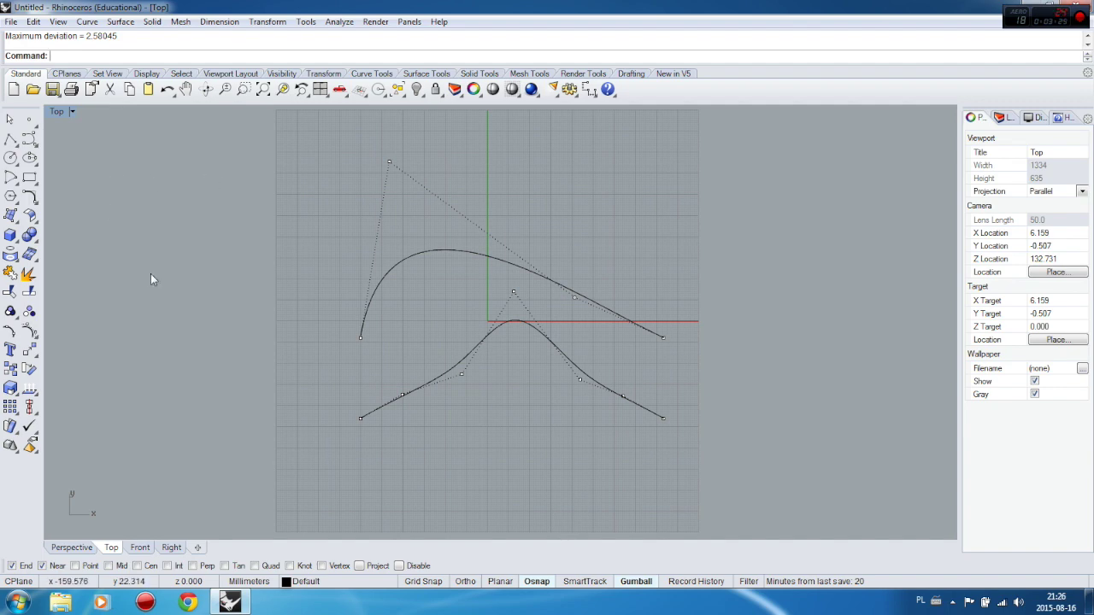
# - Turn off the control points on both curves and show them again only on the upper curve
pyautogui.press('Escape')
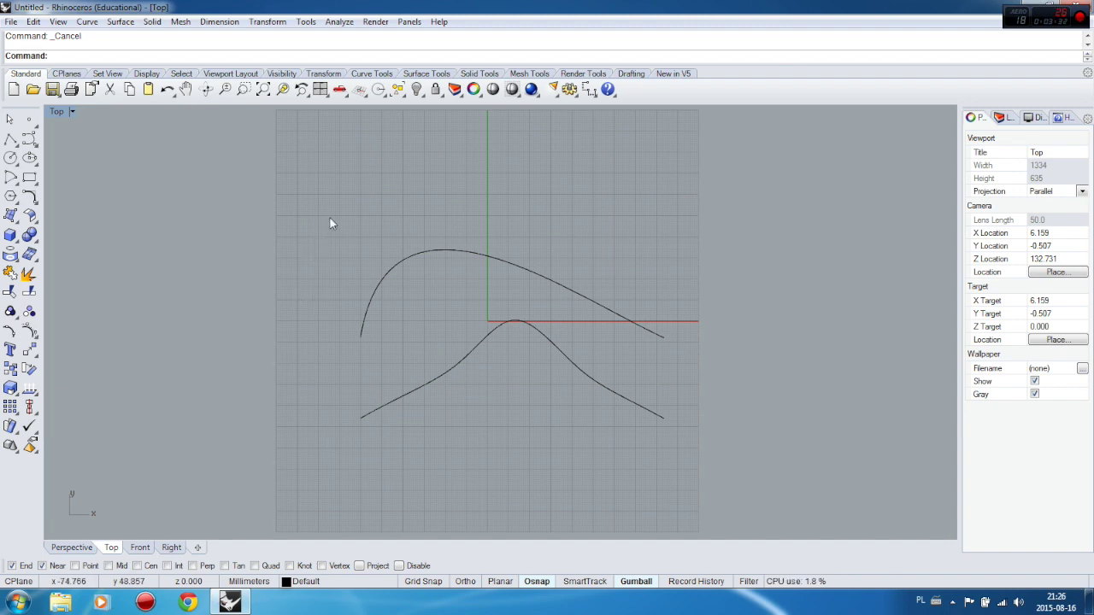
pyautogui.click(442, 252)
pyautogui.click(30, 332)
# - Offset the upper curve by a distance of 10 mm towards its outer, upper side
pyautogui.click(35, 204)
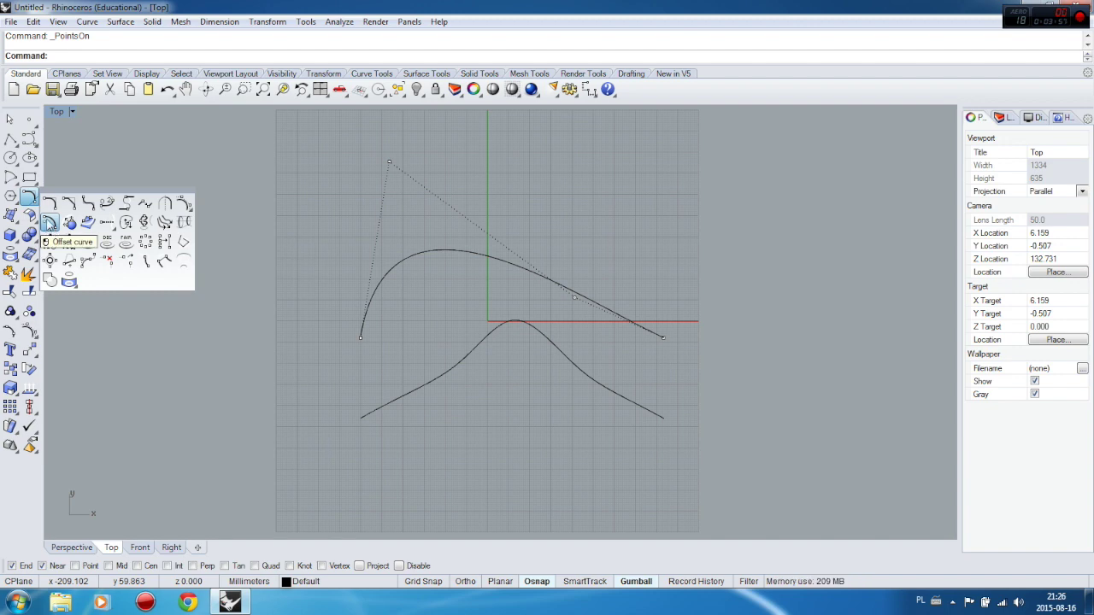
pyautogui.click(49, 222)
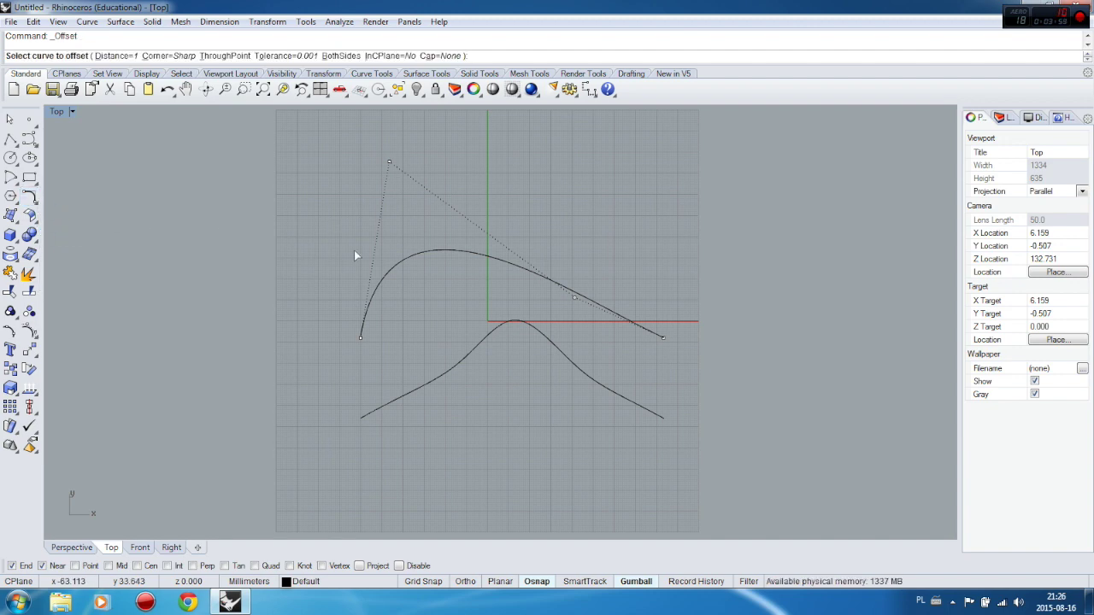
pyautogui.click(29, 196)
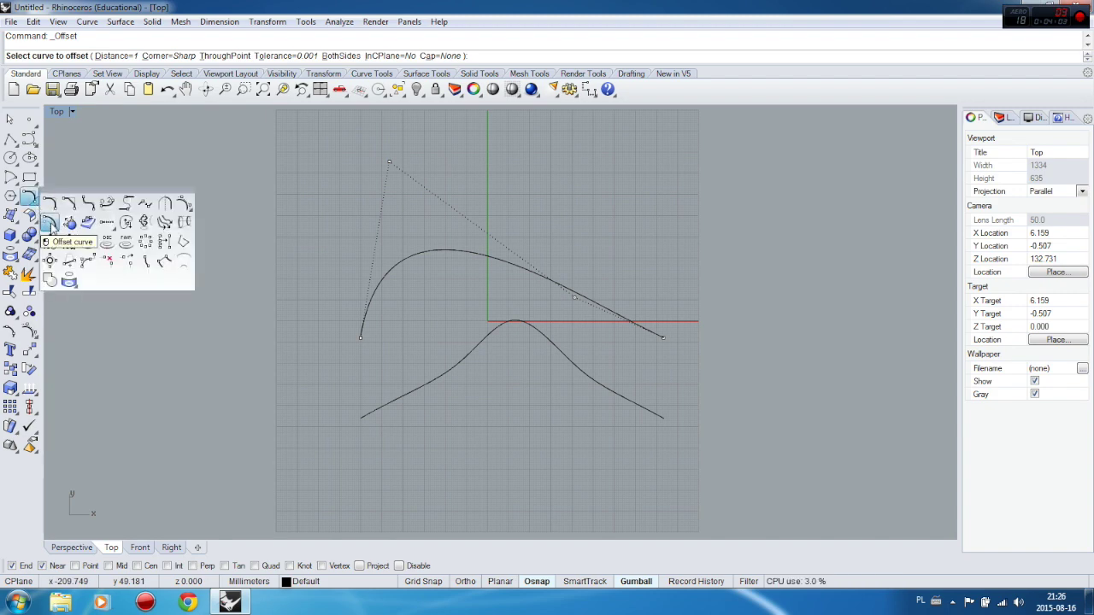
pyautogui.click(426, 249)
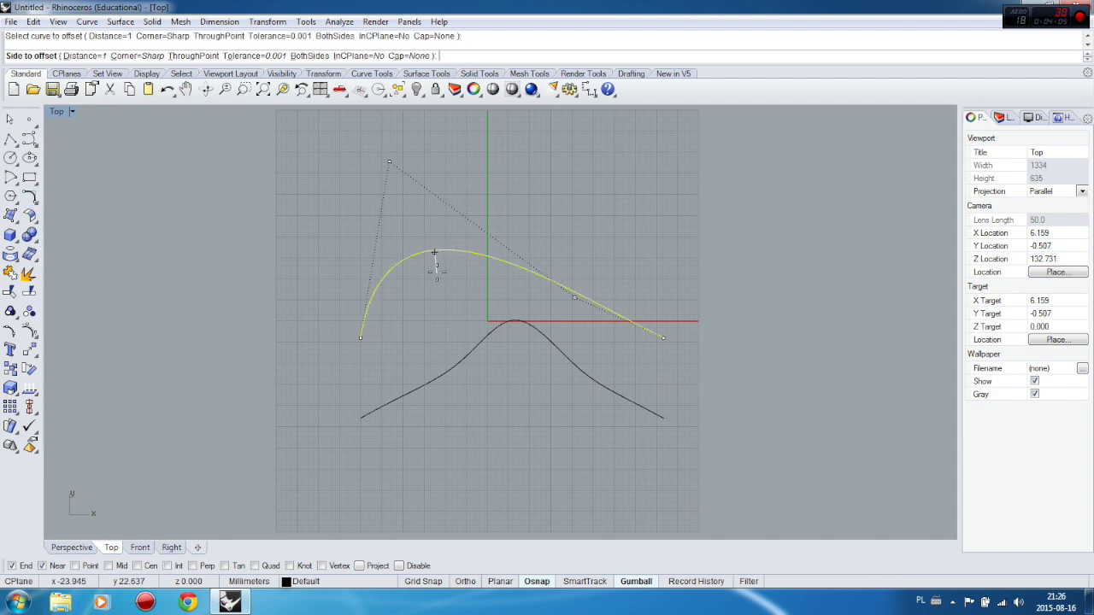
pyautogui.write('10')
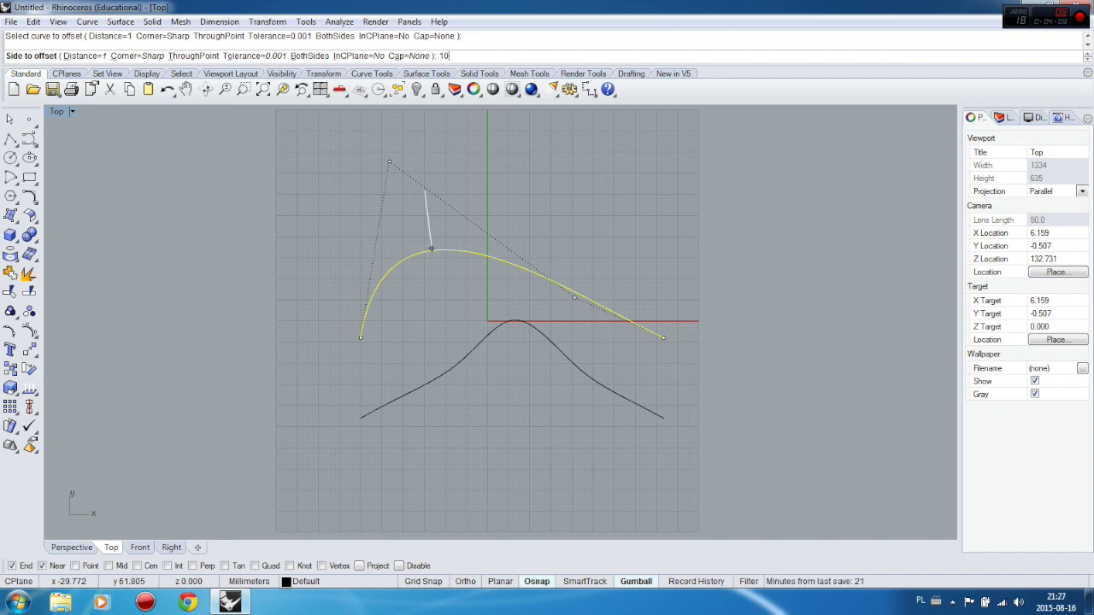
pyautogui.press('Return')
pyautogui.click(425, 191)
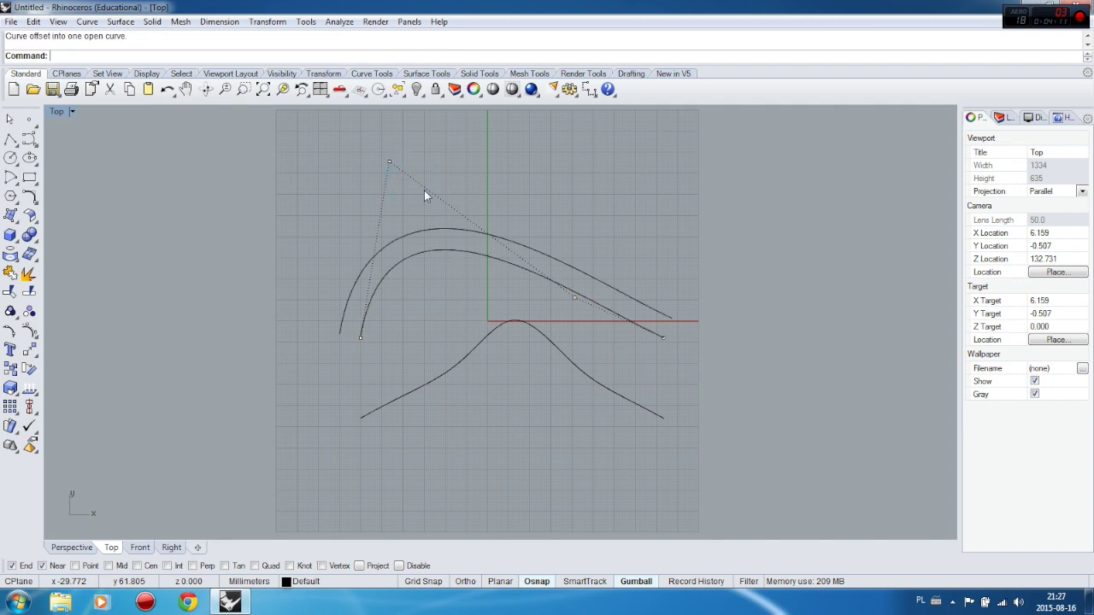
# - Turn on the control points of the new offset curve and compare their density with the original curve's points
pyautogui.click(456, 229)
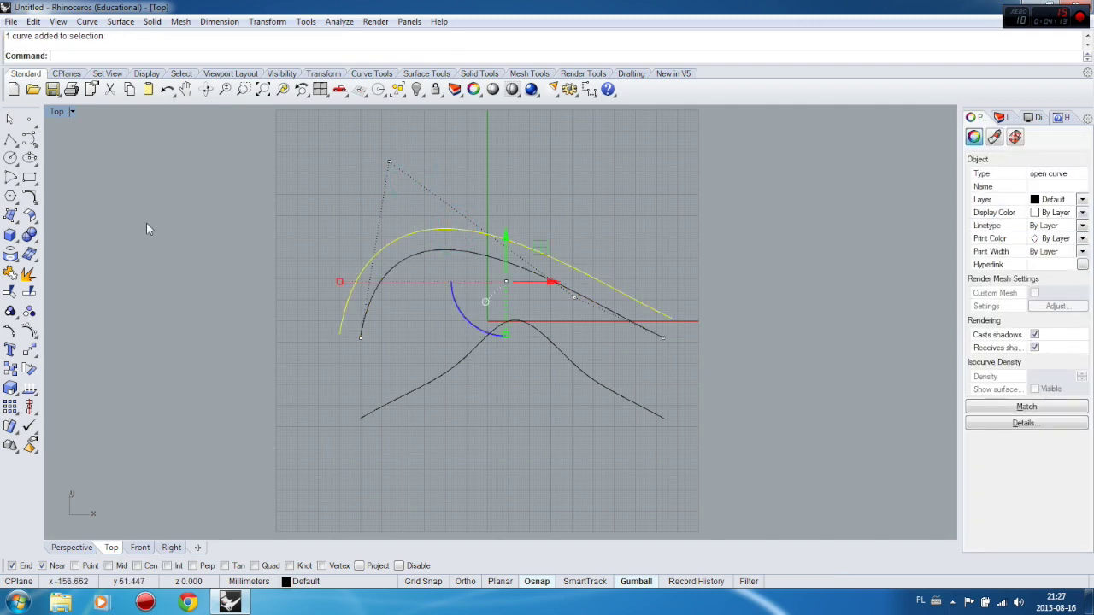
pyautogui.click(30, 331)
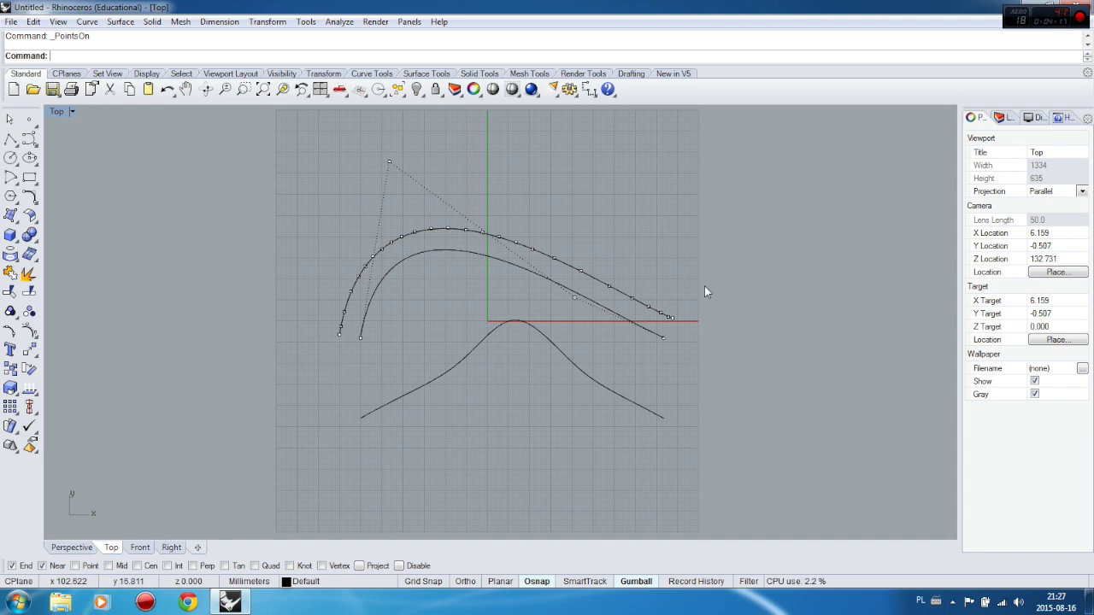
pyautogui.scroll(3, 447, 235)
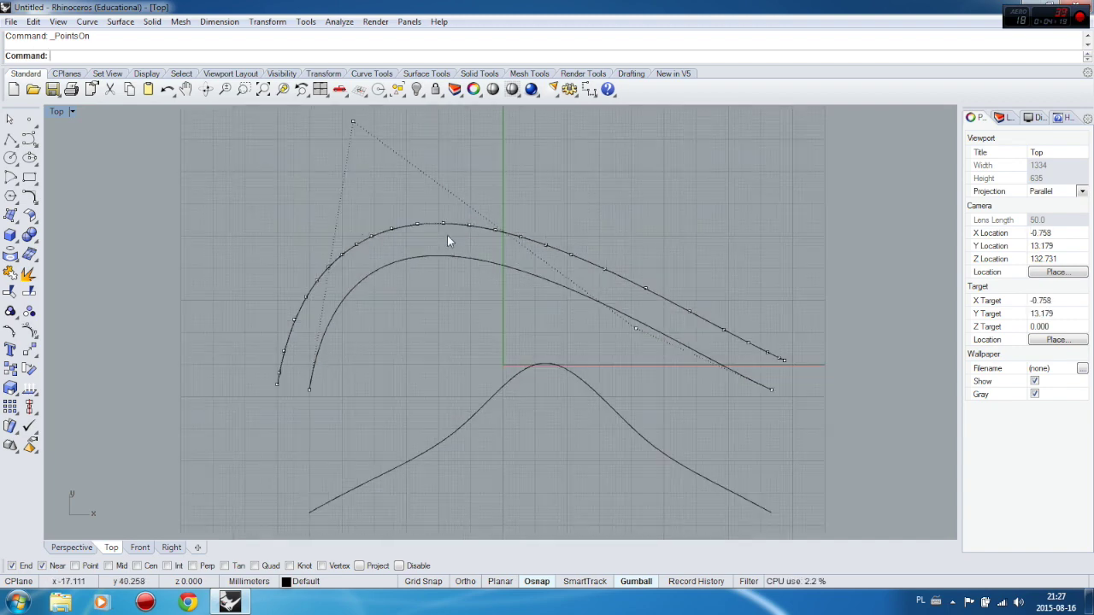
pyautogui.scroll(-1, 431, 217)
pyautogui.scroll(1, 429, 219)
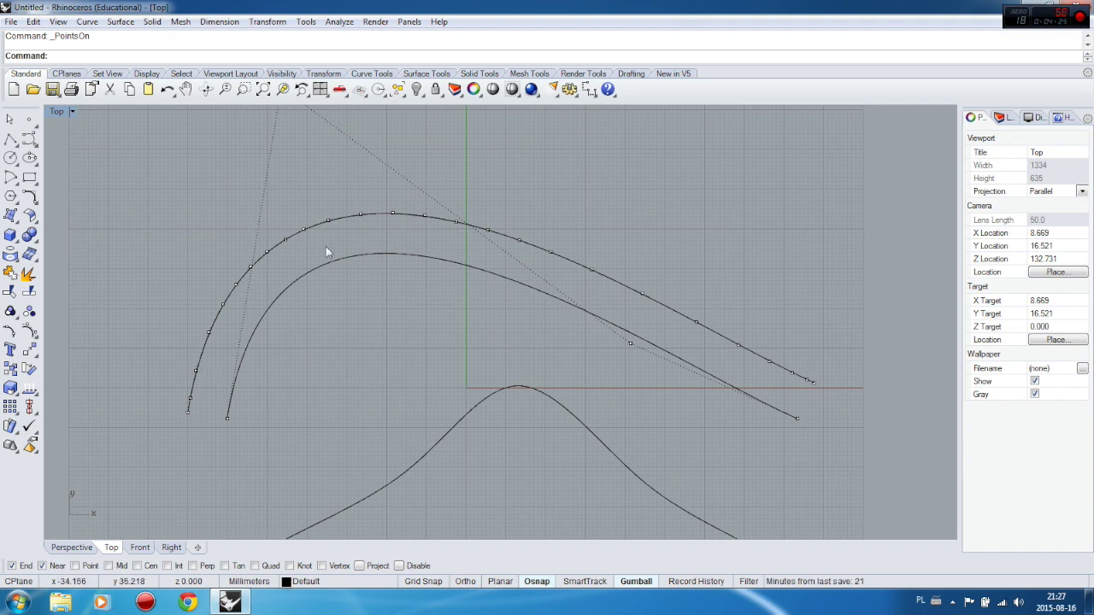
pyautogui.scroll(-2, 290, 344)
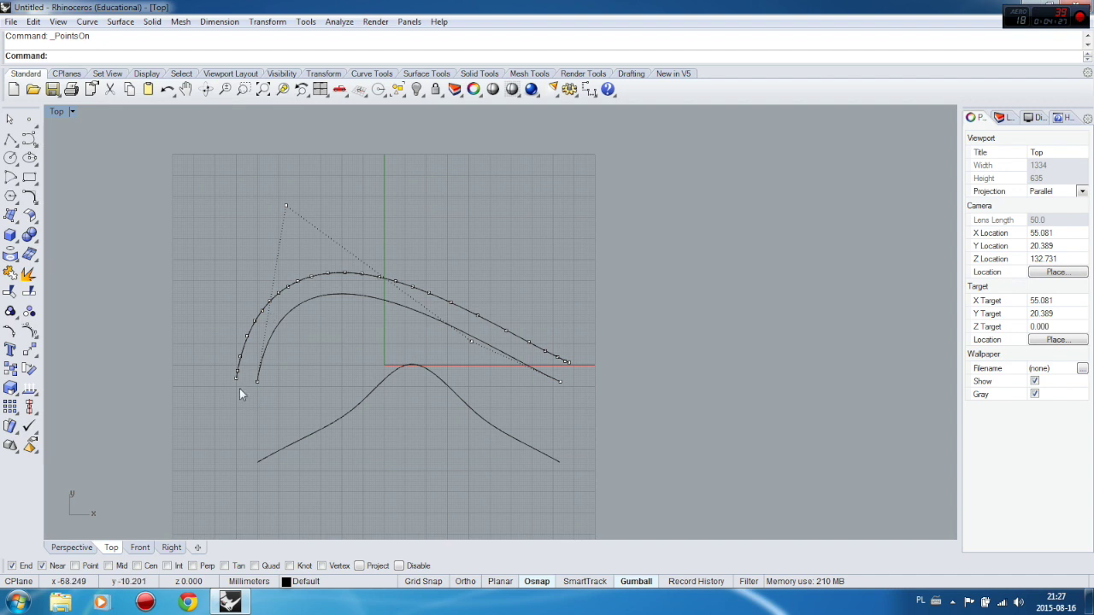